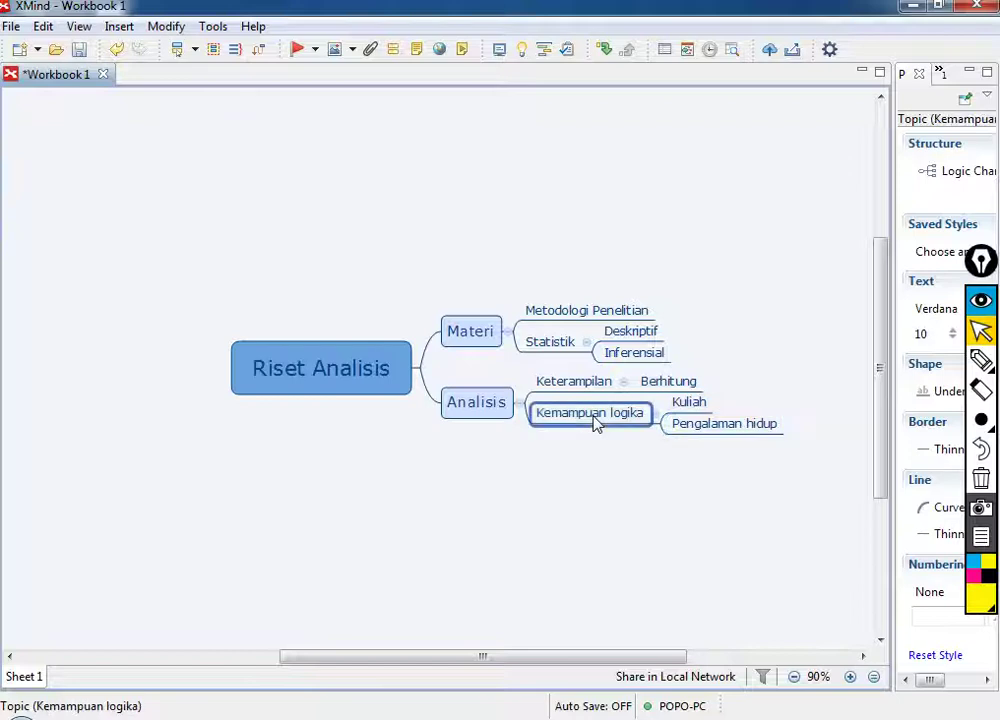
Add a third subtopic named "dsb" under the Kemampuan logika topic.
type("d")
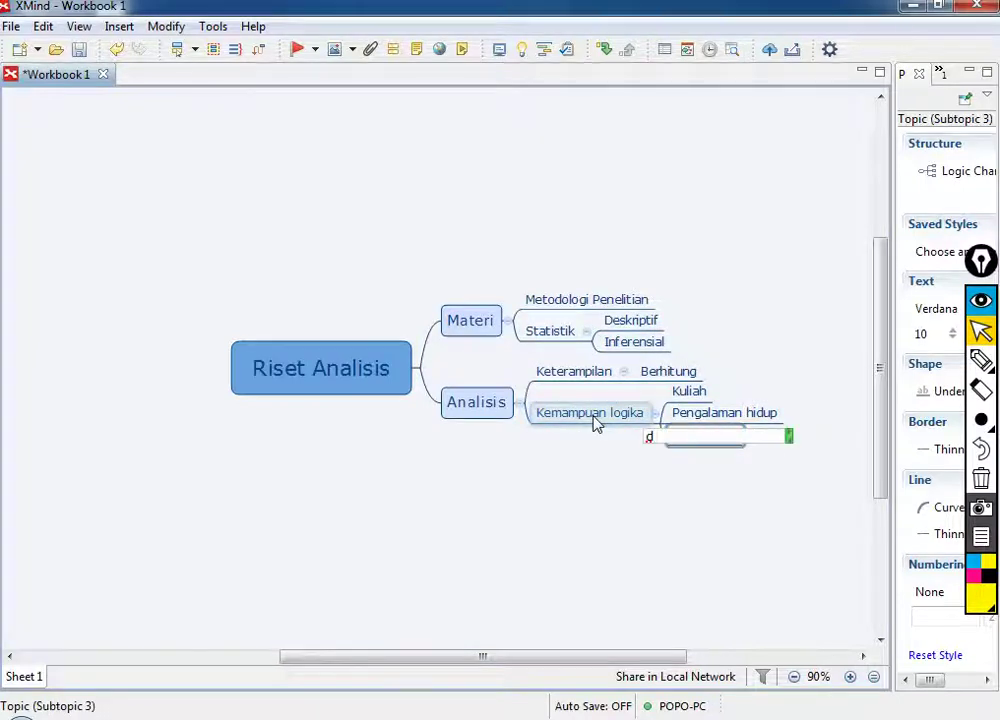
type("sb")
key("Return")
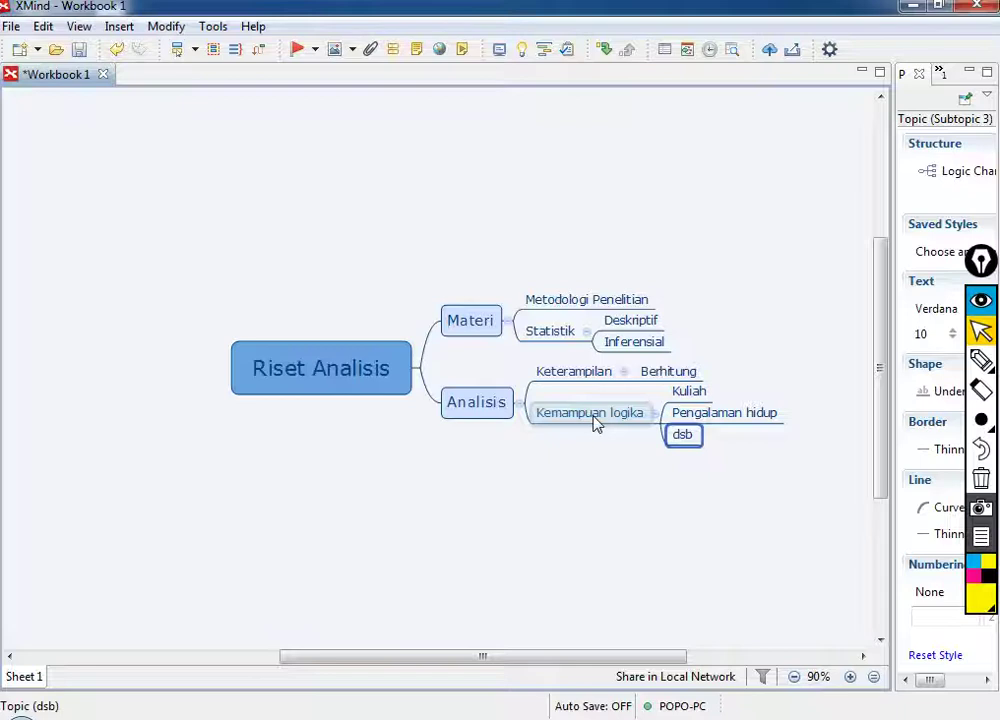
Switch to Microsoft Excel by launching it with a blank workbook.
left_click(20, 712)
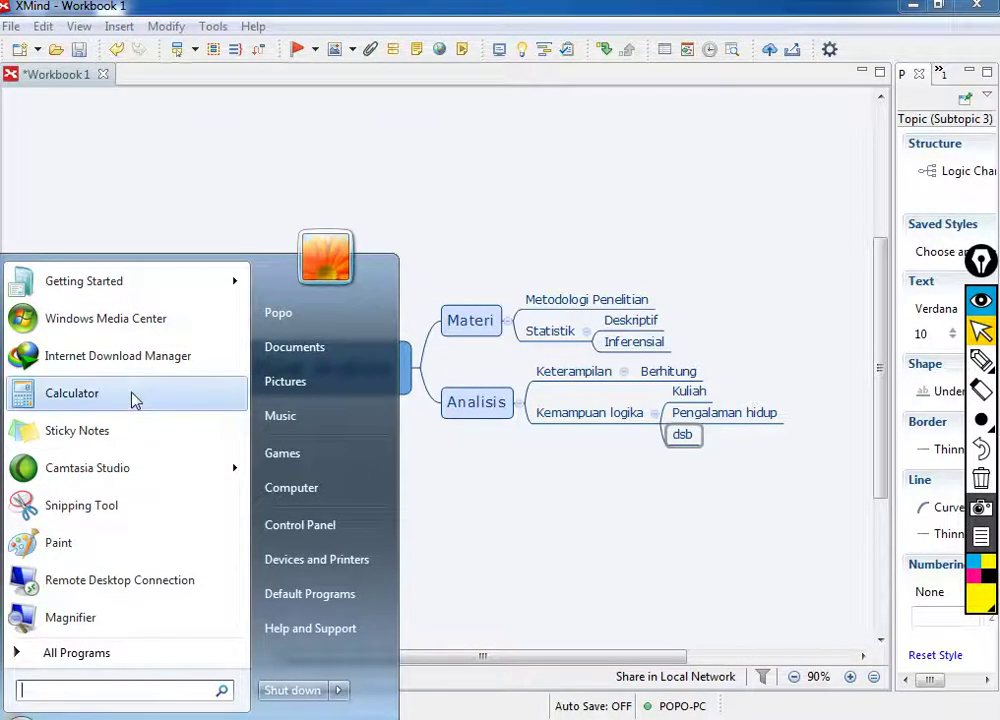
left_click(68, 655)
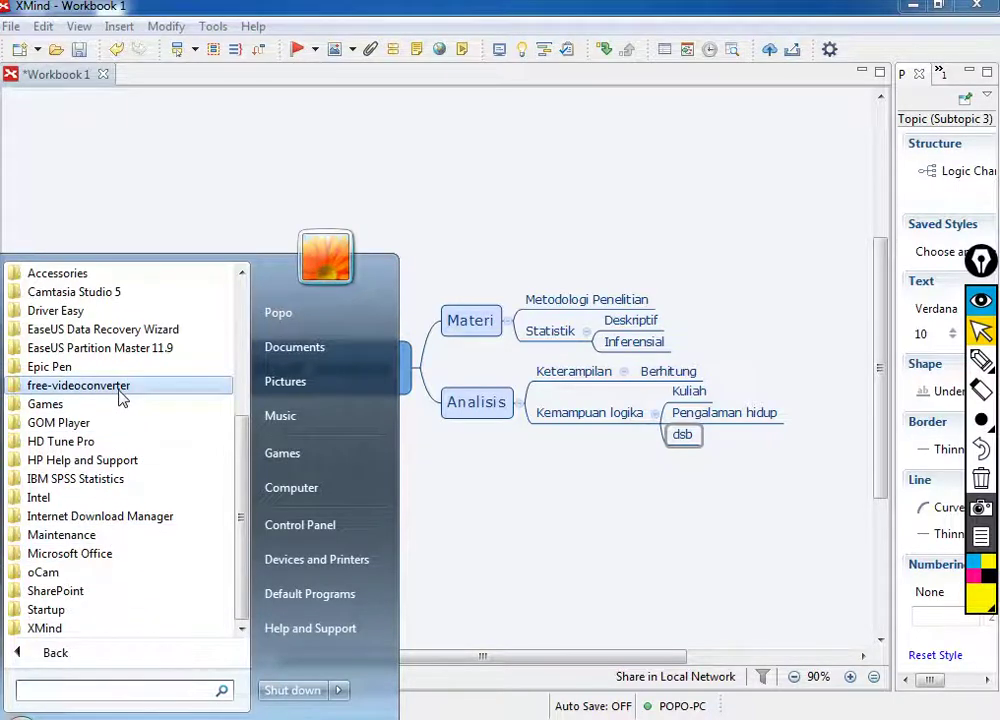
left_click(111, 555)
left_click(107, 462)
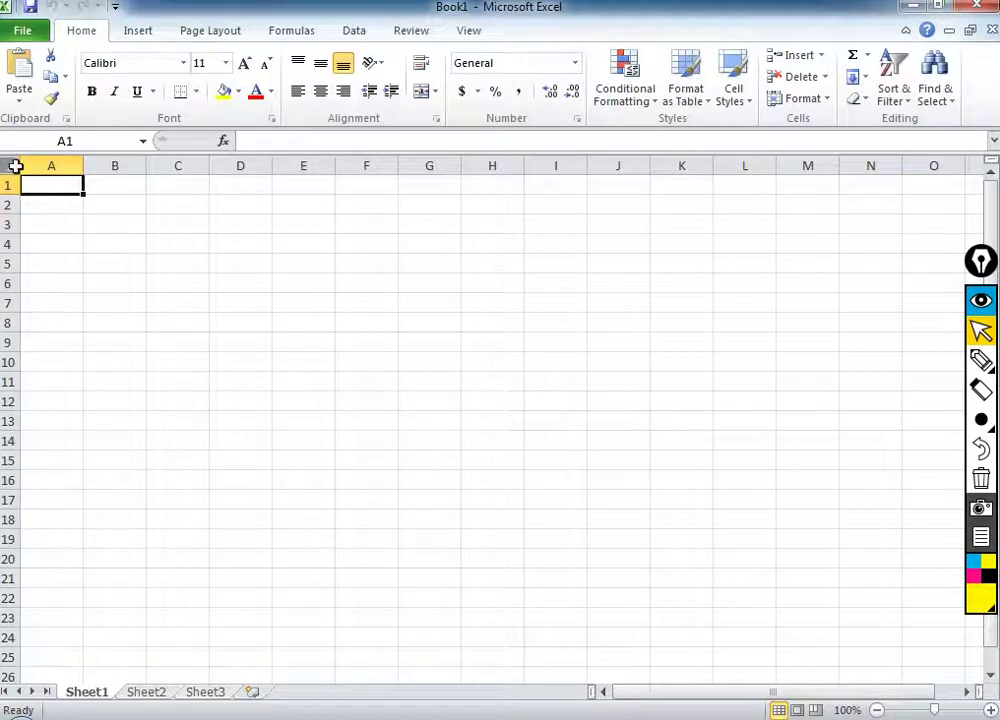
Enter the headings KELAS A in B3, KELAS B in D3, KELAS C in F3 and KELAS in H3.
left_click(143, 224)
type("KELAS A")
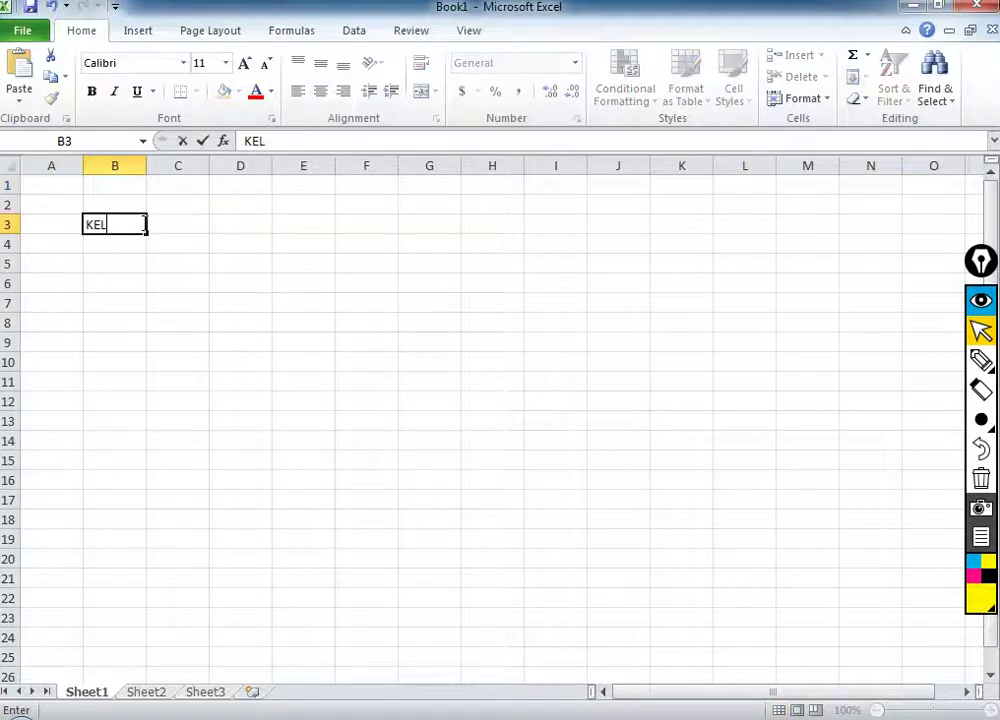
key("Tab")
key("Tab")
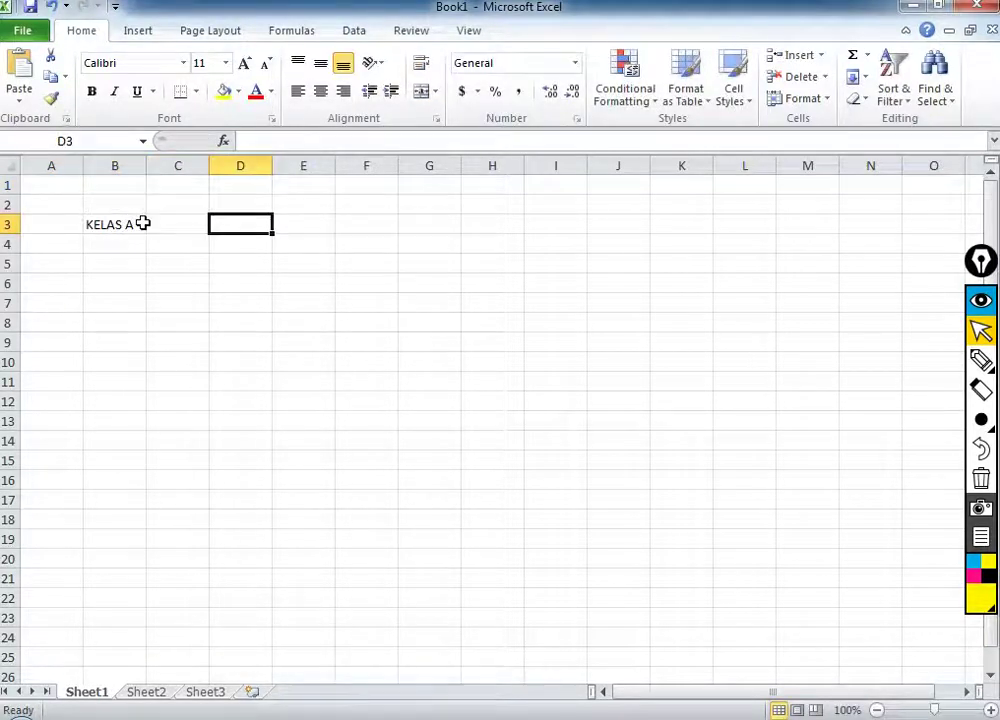
type("KELAS B")
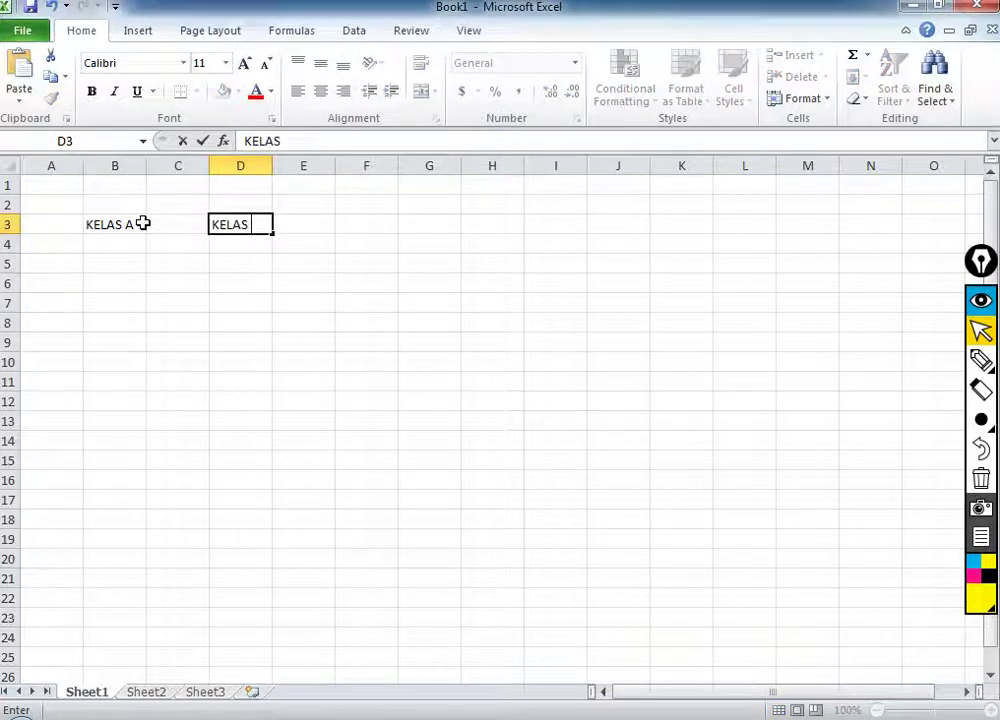
key("Tab")
key("Tab")
type("KELAS")
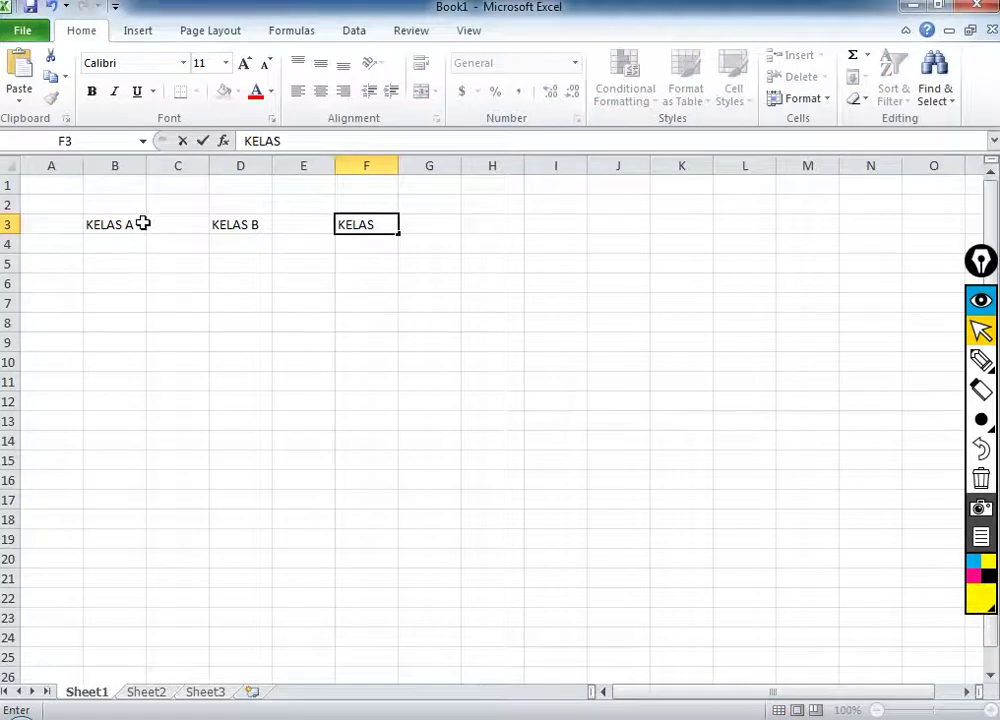
key("Tab")
key("Tab")
type("KELAS")
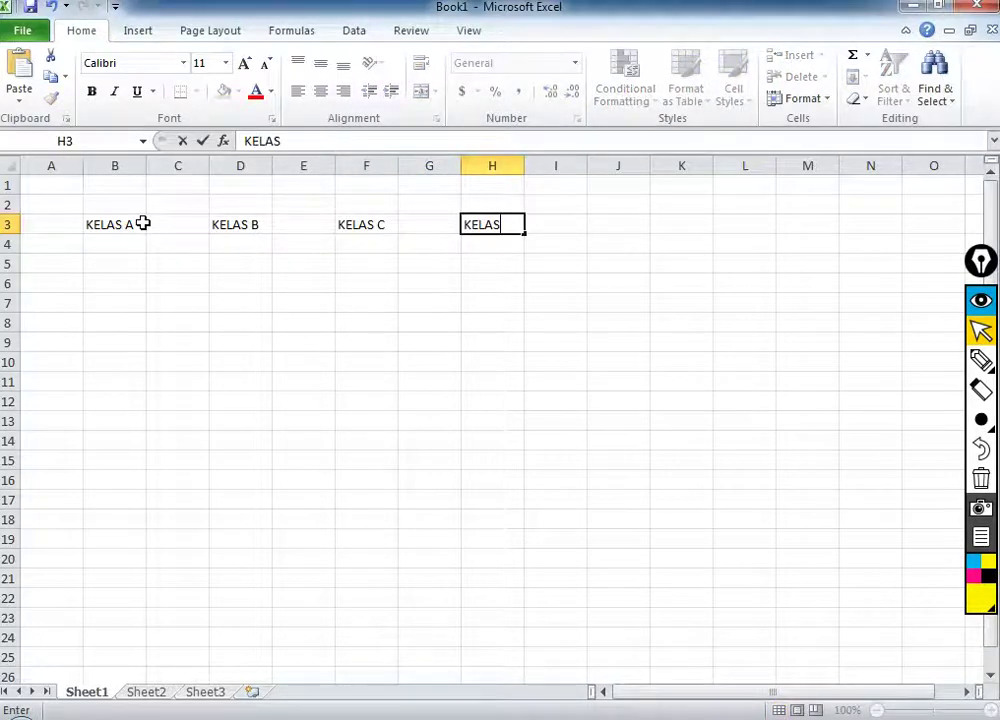
key("Return")
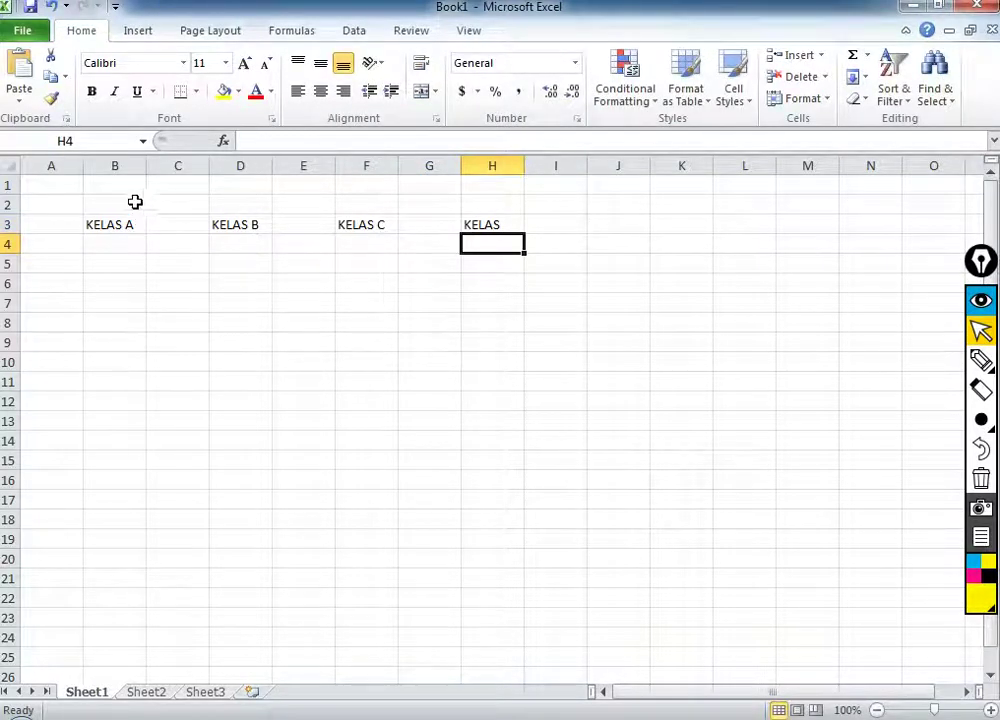
Enter GURU 1 in B2 above KELAS A and copy it to D2, F2 and H2.
left_click(108, 204)
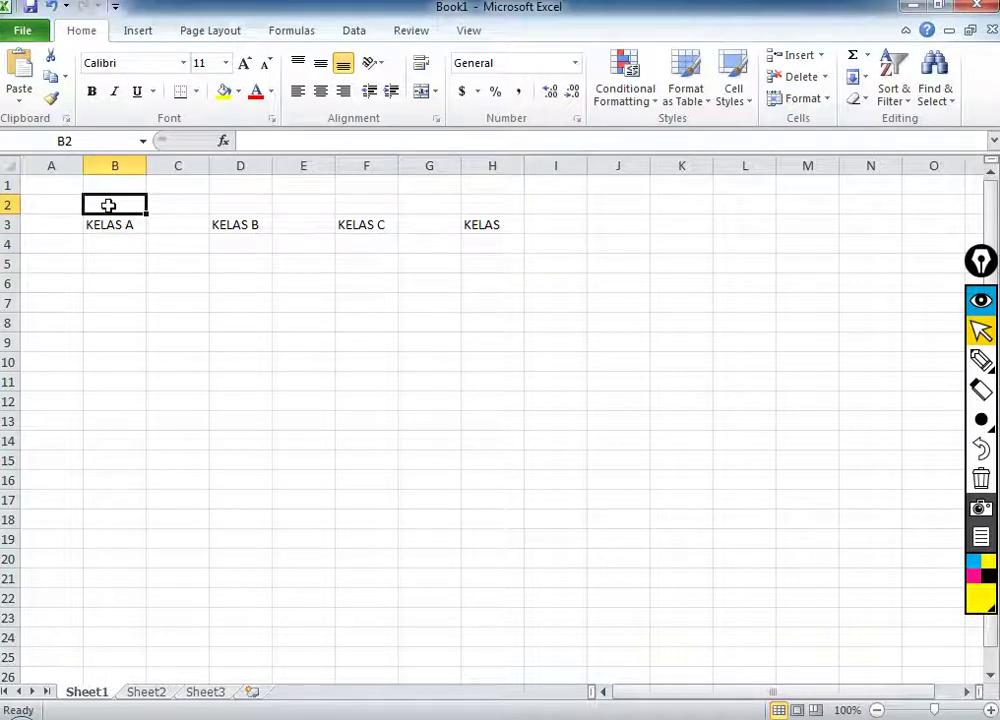
type("GURU 1")
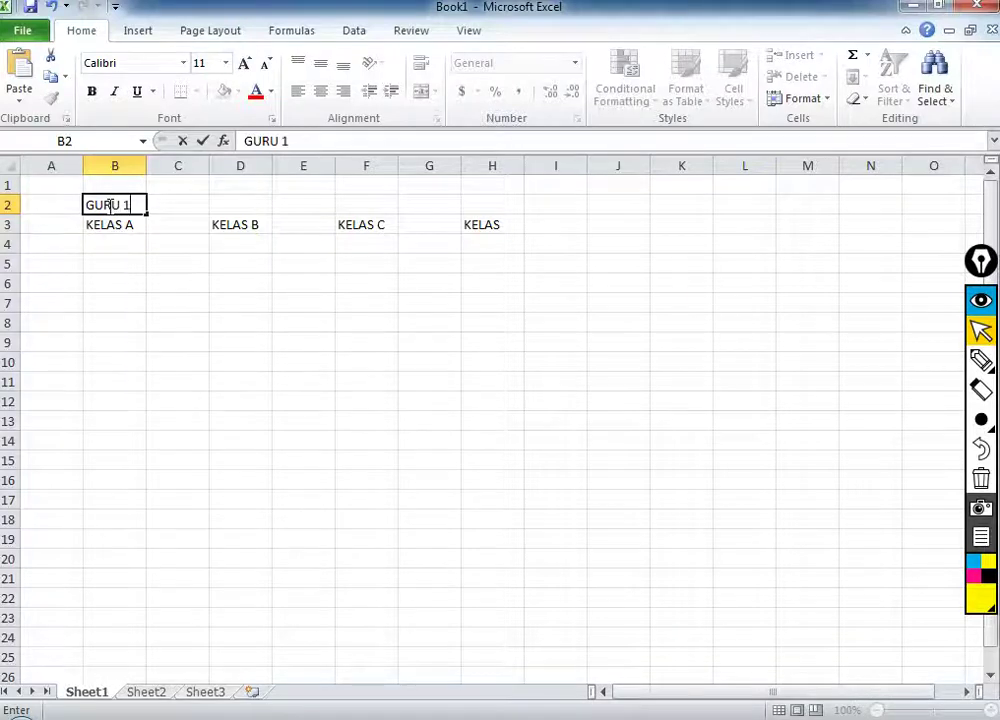
left_click(108, 204)
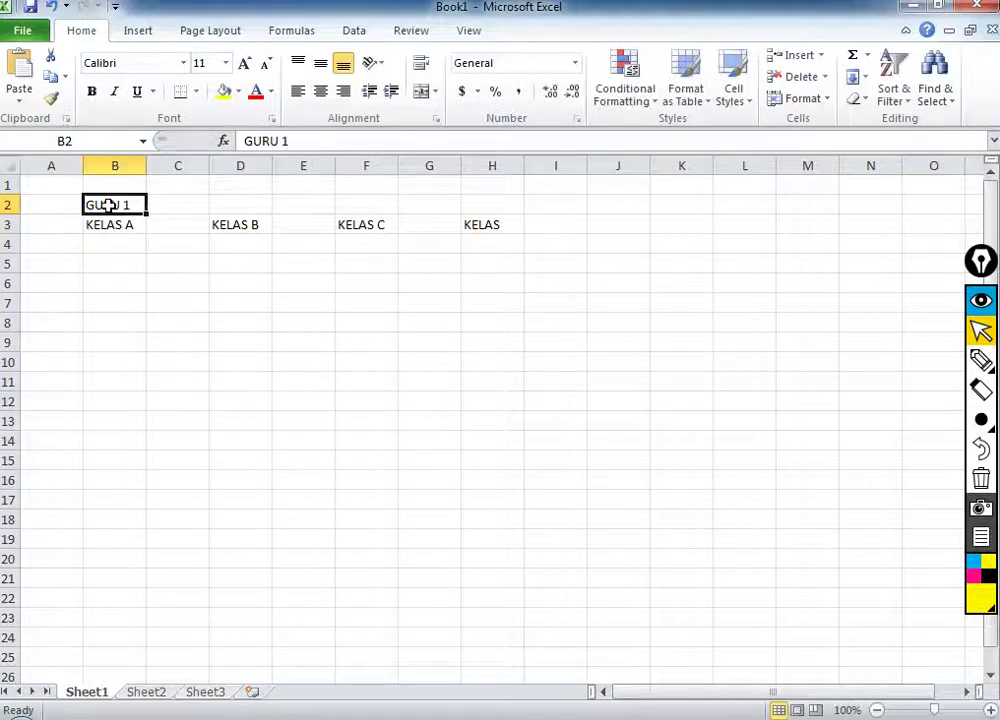
key("ctrl+c")
key("Right")
key("Right")
key("ctrl+v")
key("Right")
key("Right")
key("ctrl+v")
key("Right")
key("Right")
key("ctrl+v")
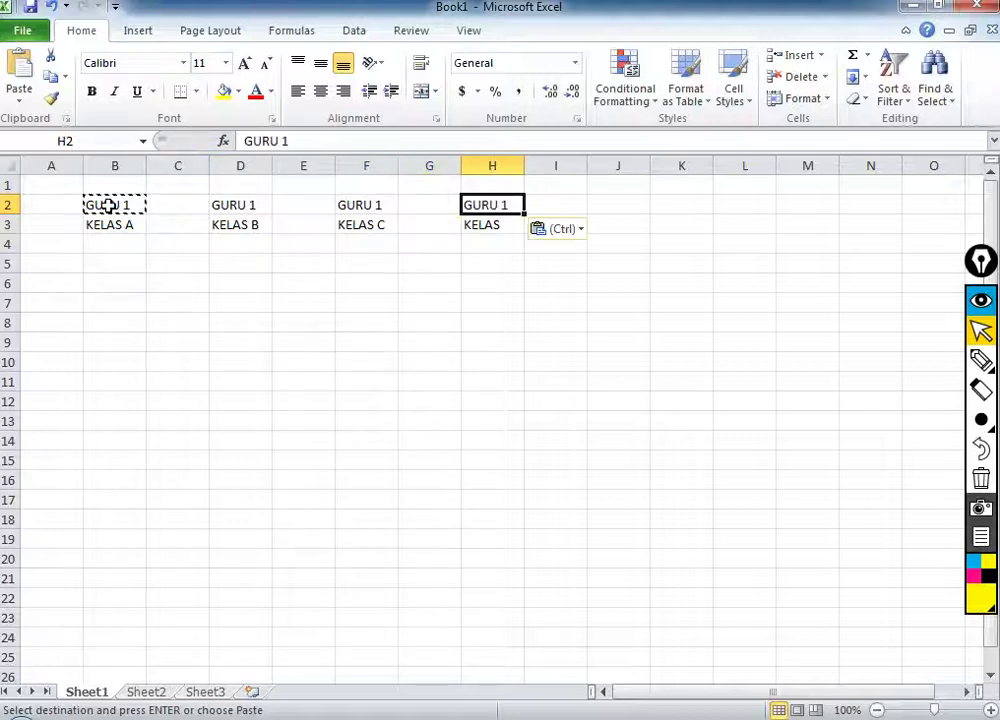
Change the copied teacher headings to GURU 4 in H2 and GURU 3 in F2.
left_click(342, 140)
key("BackSpace")
type("4")
key("Return")
key("Up")
key("Left")
key("Left")
left_click(342, 140)
key("BackSpace")
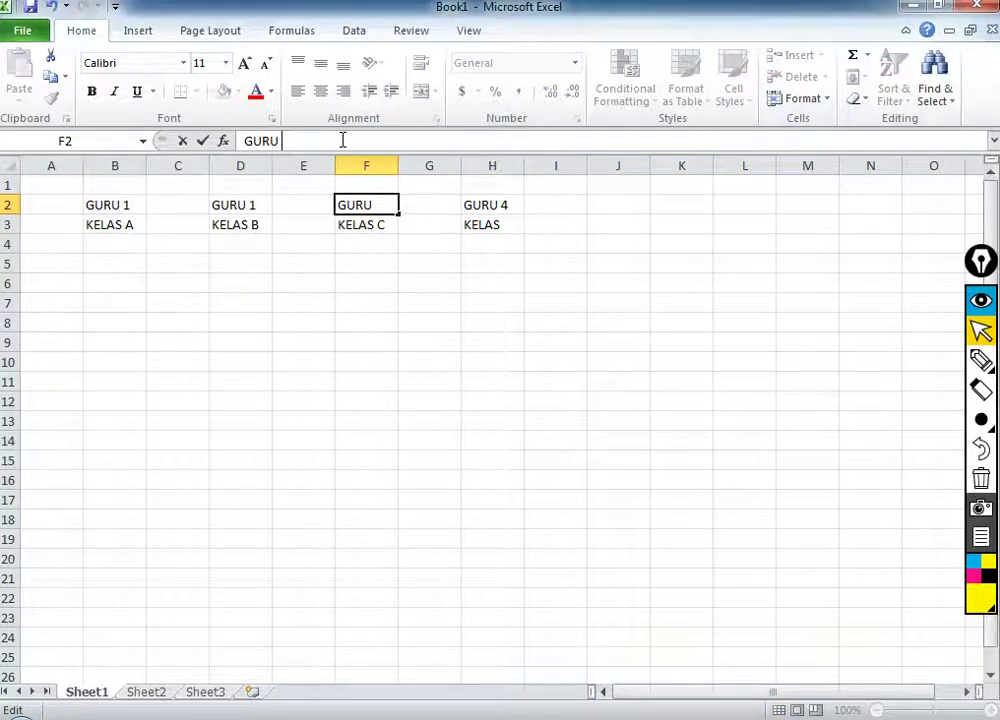
type("3")
key("Return")
Change the teacher heading in D2, above KELAS B, to GURU 2.
key("Left")
key("Left")
key("Up")
left_click(342, 140)
key("BackSpace")
type("2")
key("Return")
Number the three rows below the headings 1, 2 and 3 in cells A4 to A6.
key("Left")
key("Left")
key("Down")
key("Down")
key("Up")
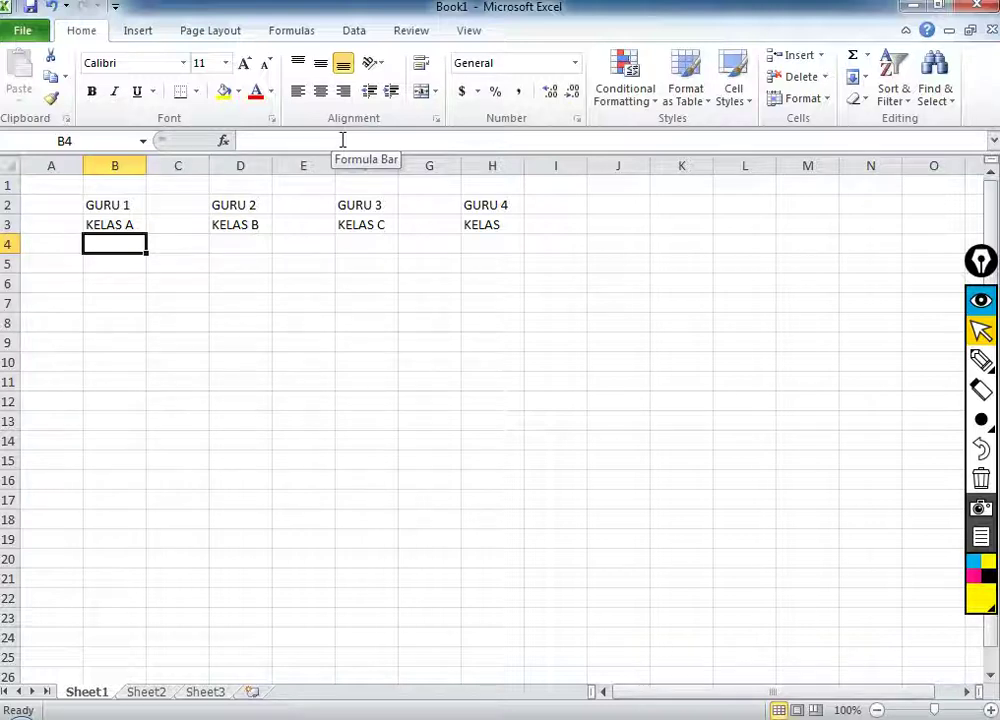
key("Left")
type("1")
key("Return")
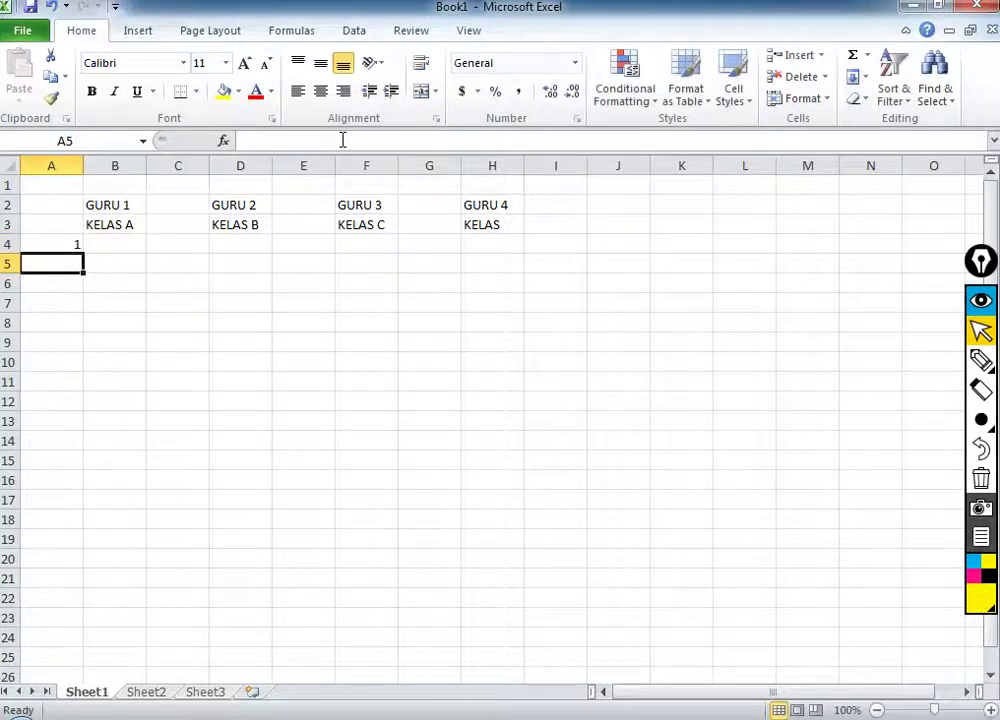
type("2")
key("Return")
type("3")
Enter the KELAS A scores 60, 70 and 50 in cells B4 to B6.
key("Right")
key("Up")
key("Up")
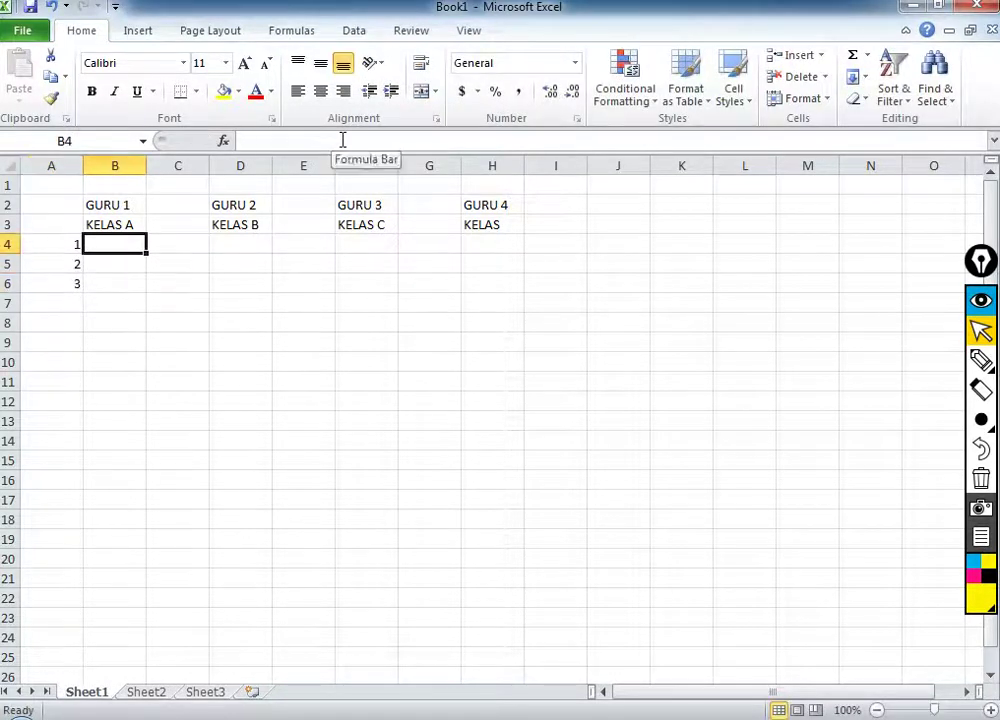
type("60")
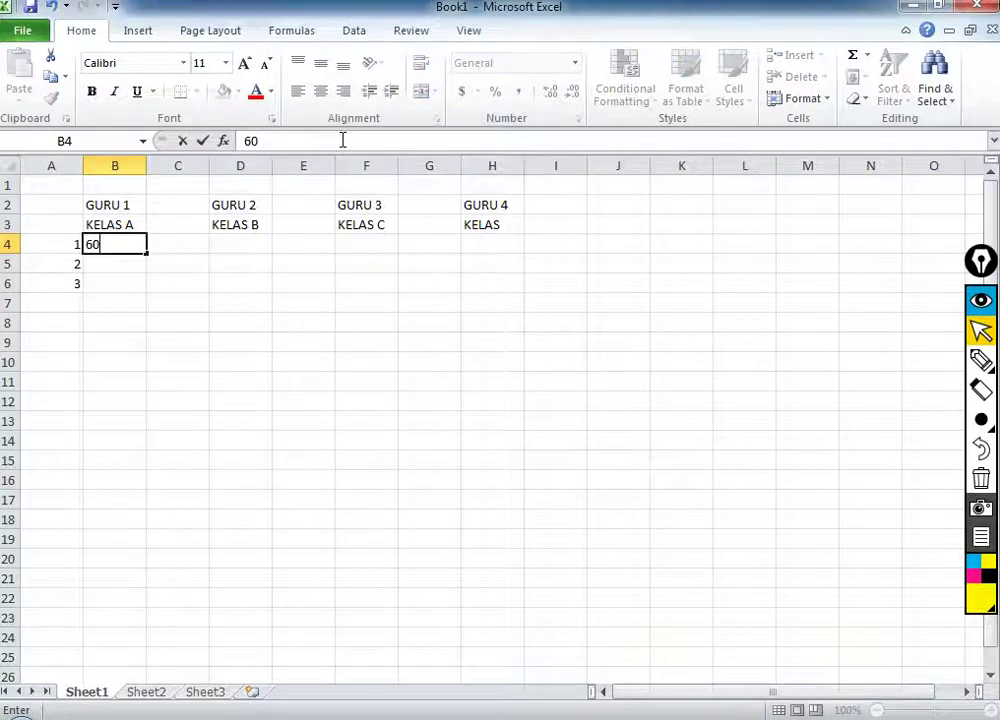
key("Return")
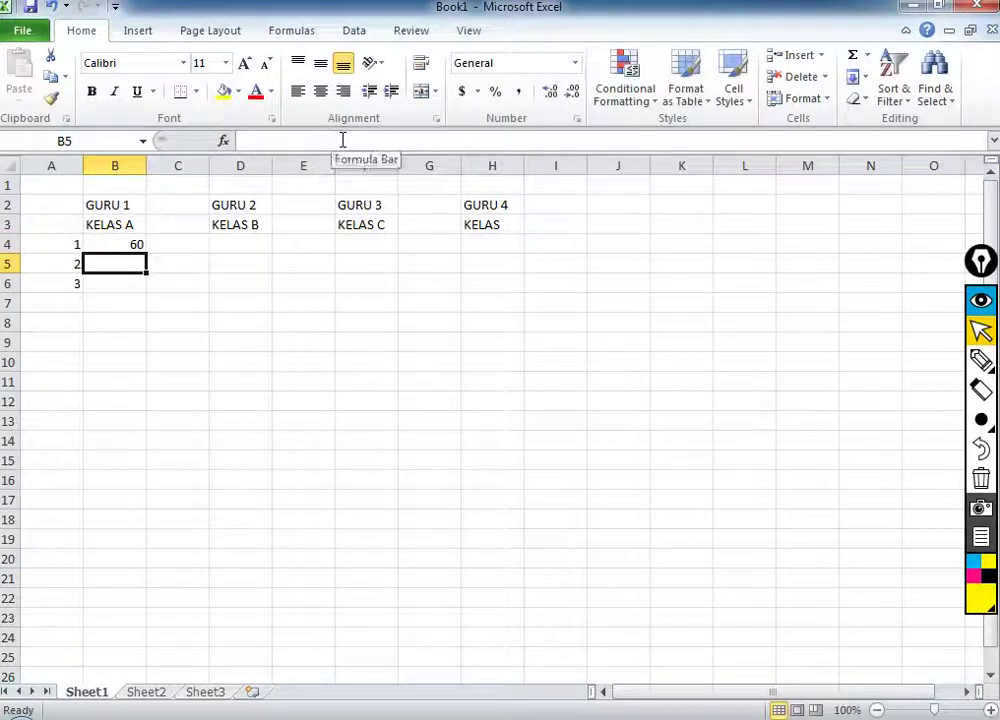
type("70")
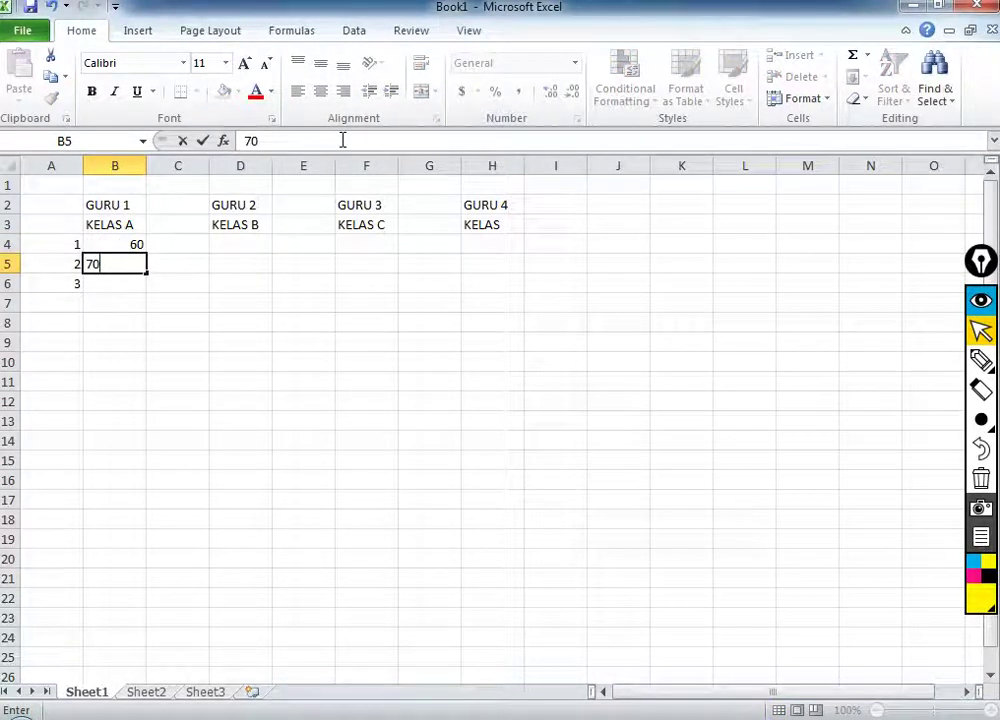
key("Return")
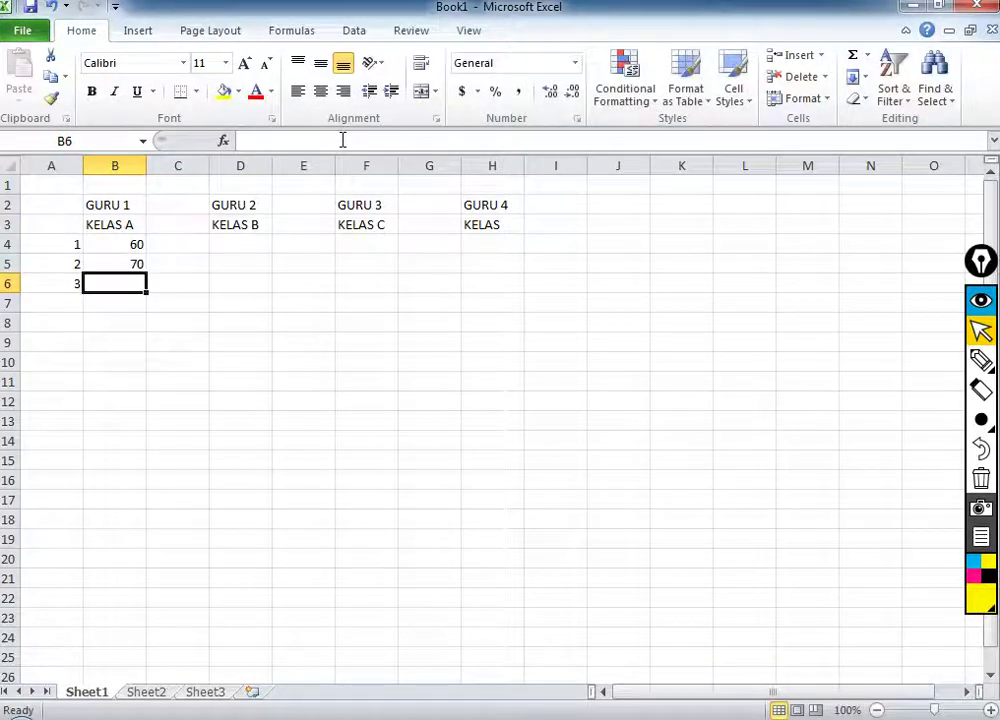
type("50")
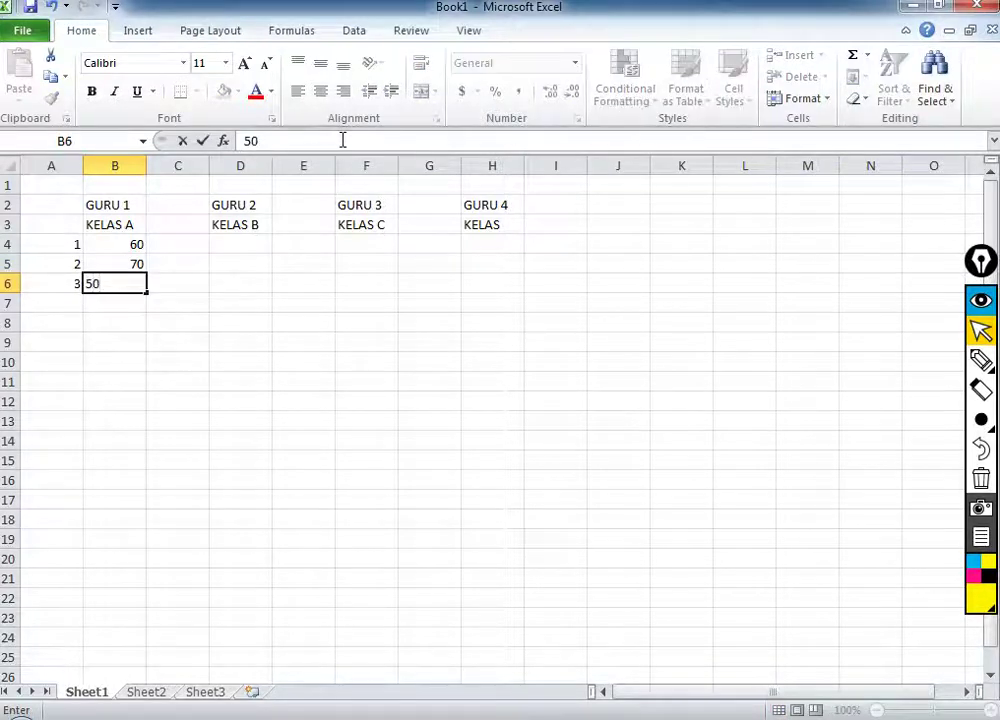
Enter the KELAS B scores 30, 100 and 80 in D4 to D6, keeping the current Windows color scheme and suppressing its prompt for good.
key("Right")
key("Right")
key("Up")
key("Up")
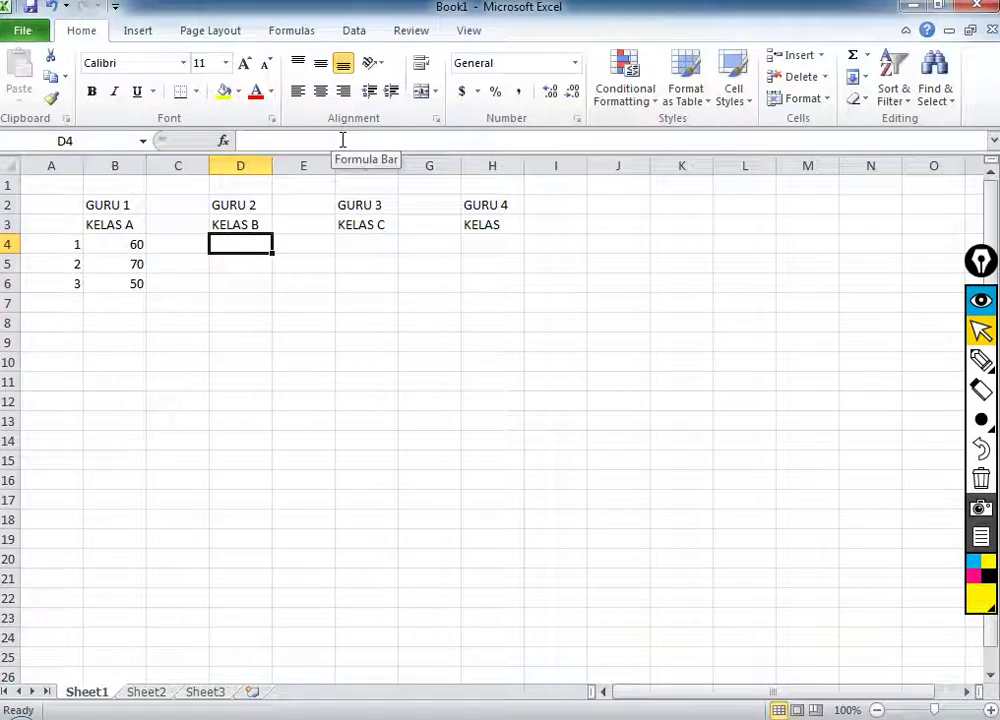
type("30")
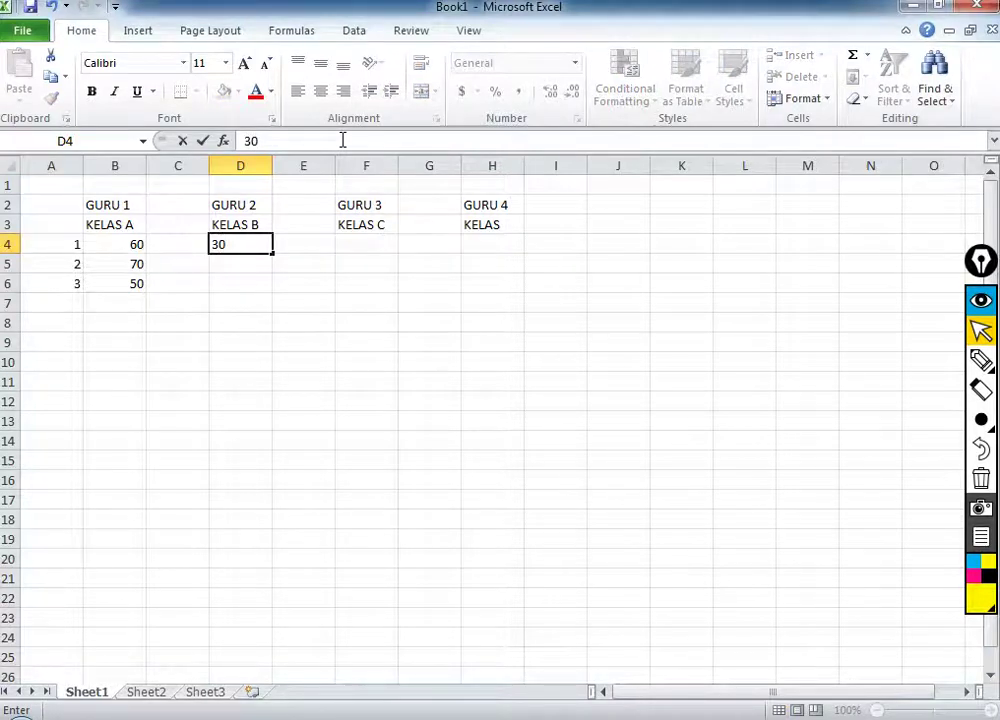
key("Return")
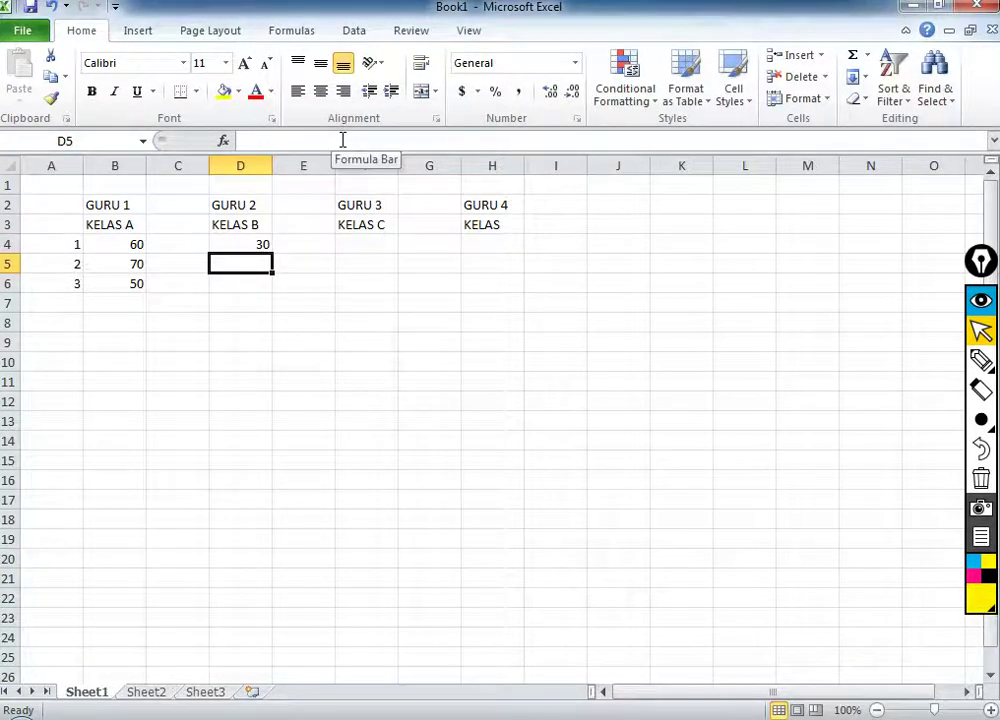
type("100")
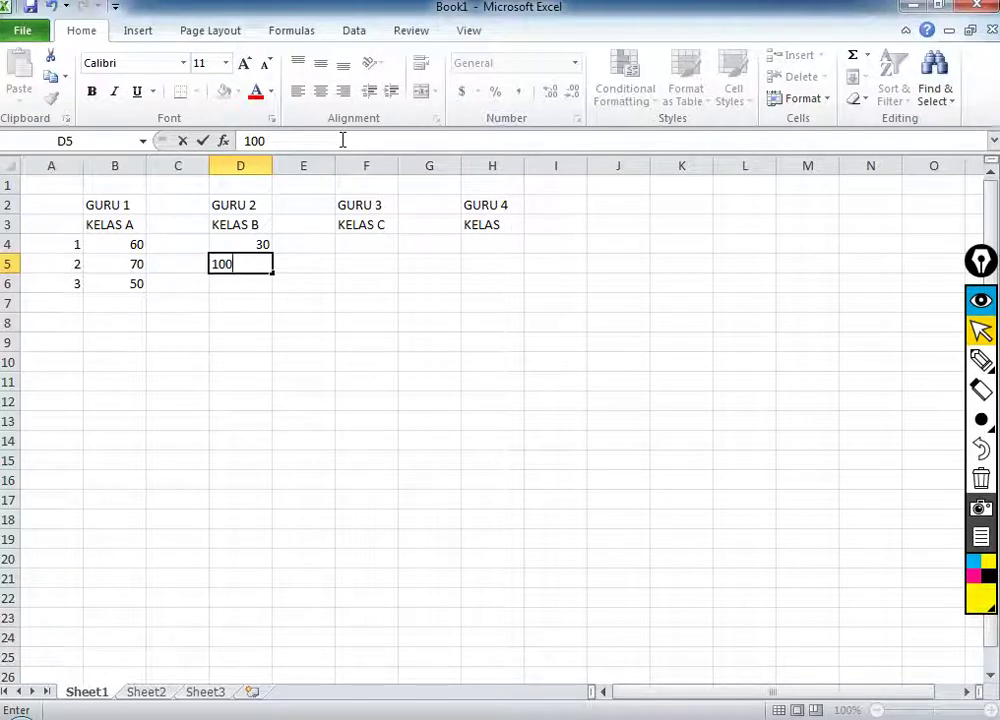
key("Return")
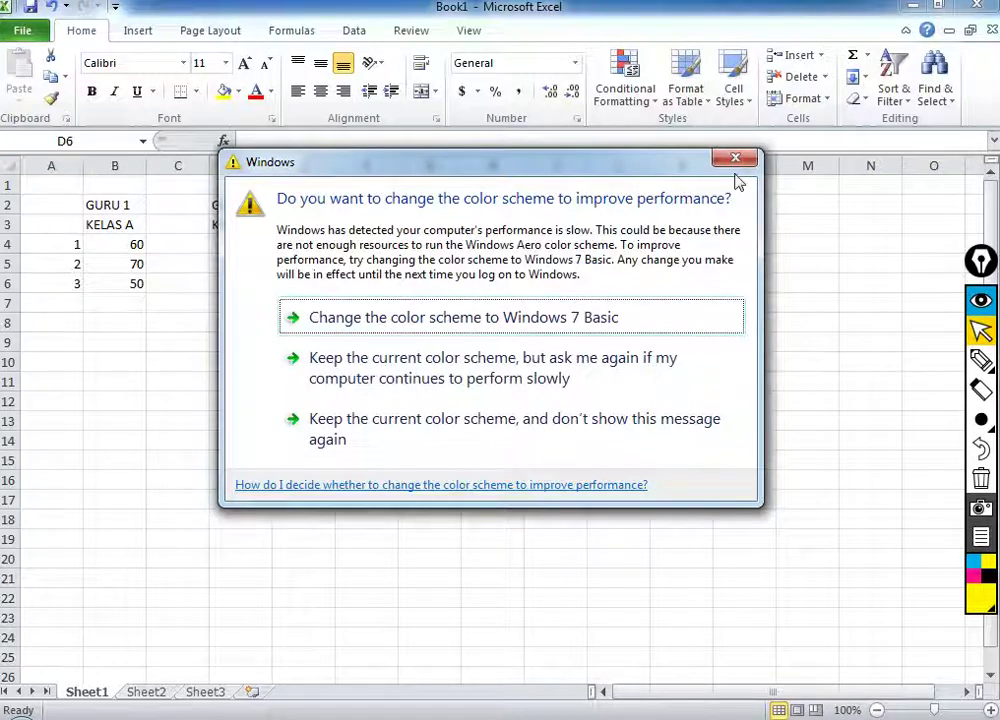
left_click(449, 420)
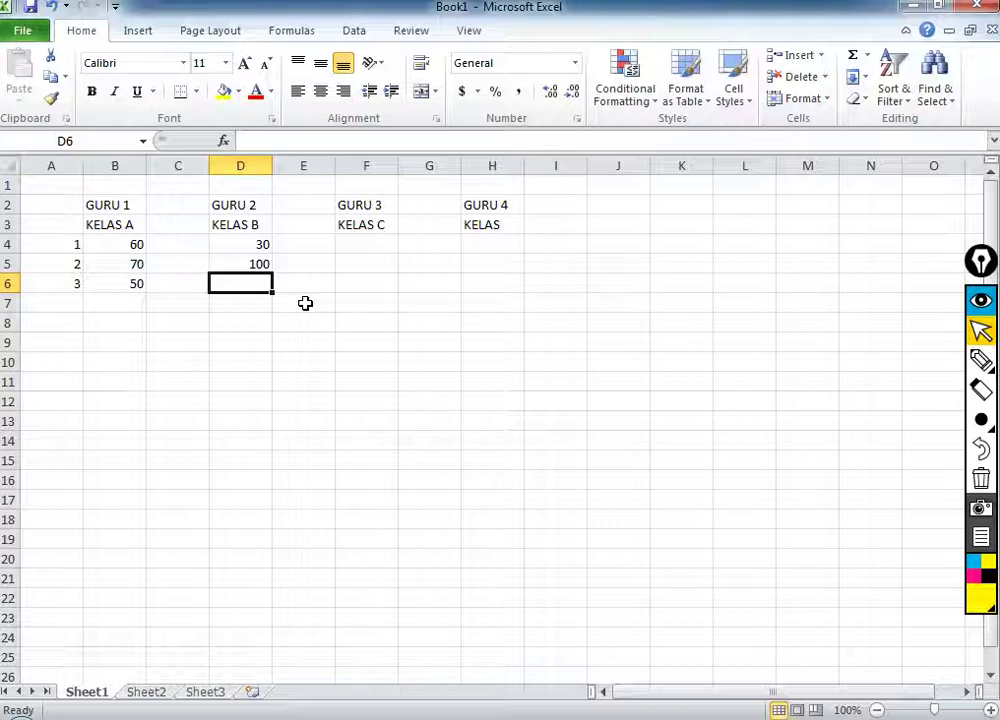
type("80")
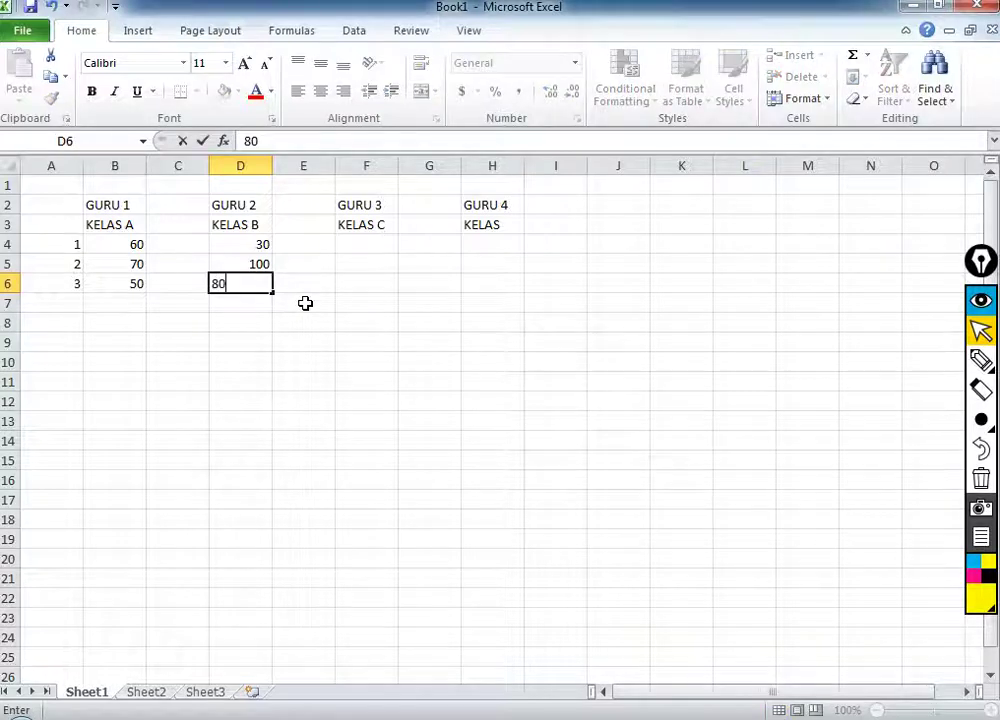
key("Return")
Calculate the KELAS A average in B8 with an AVERAGE formula over B4:B6.
key("Down")
key("Up")
key("Left")
left_click(305, 303)
key("Left")
key("Left")
key("Down")
key("Left")
type("=")
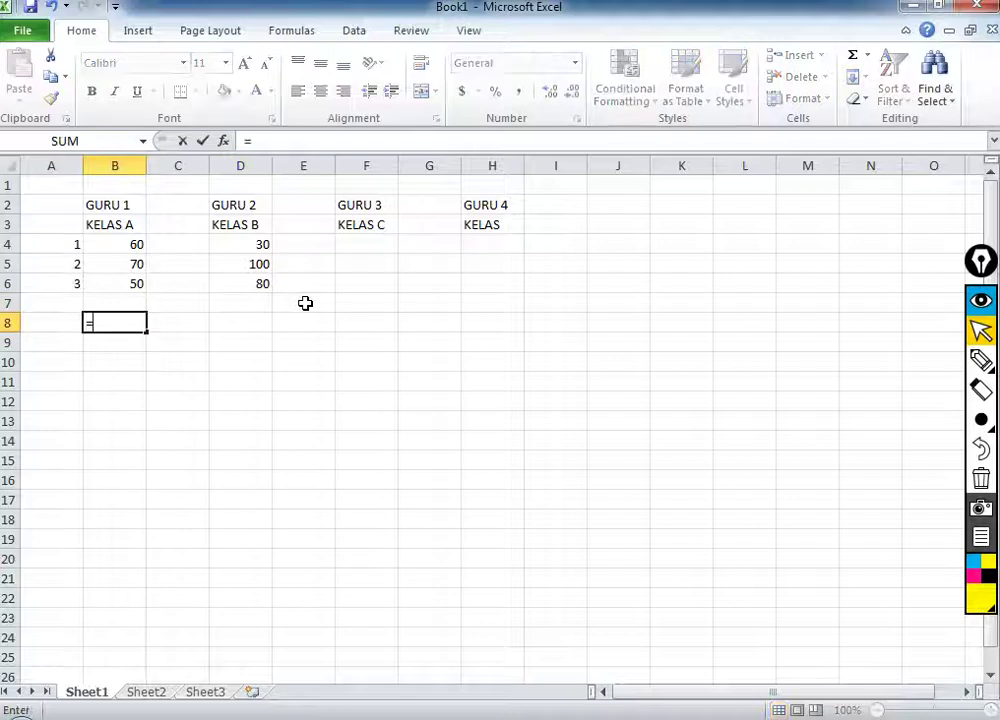
type("AVERA")
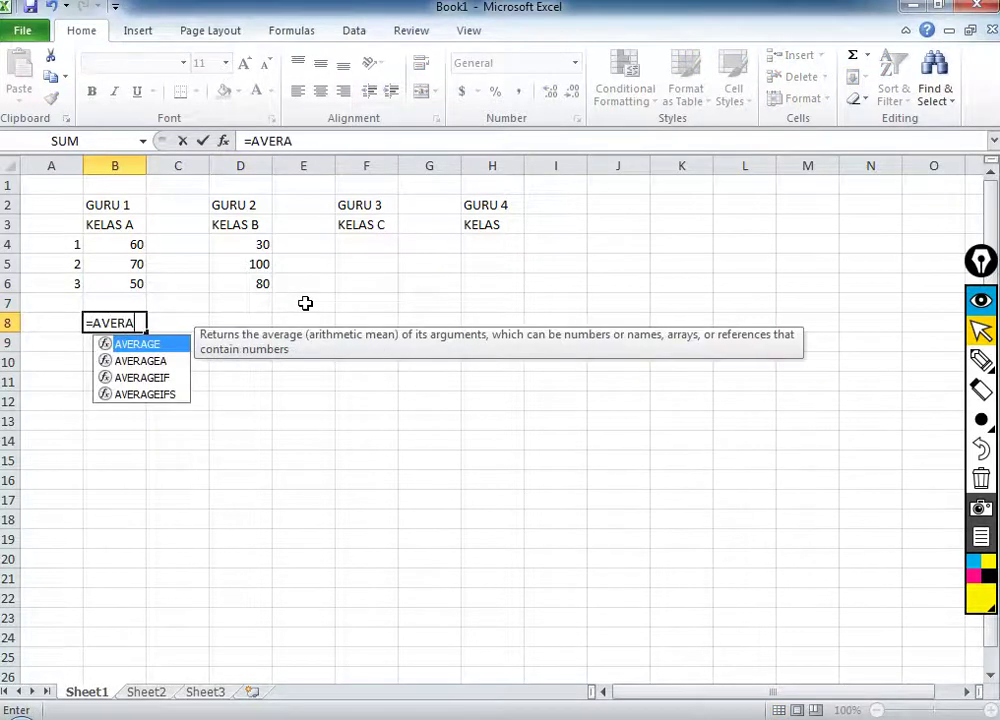
double_click(127, 345)
left_click_drag(127, 248, 121, 287)
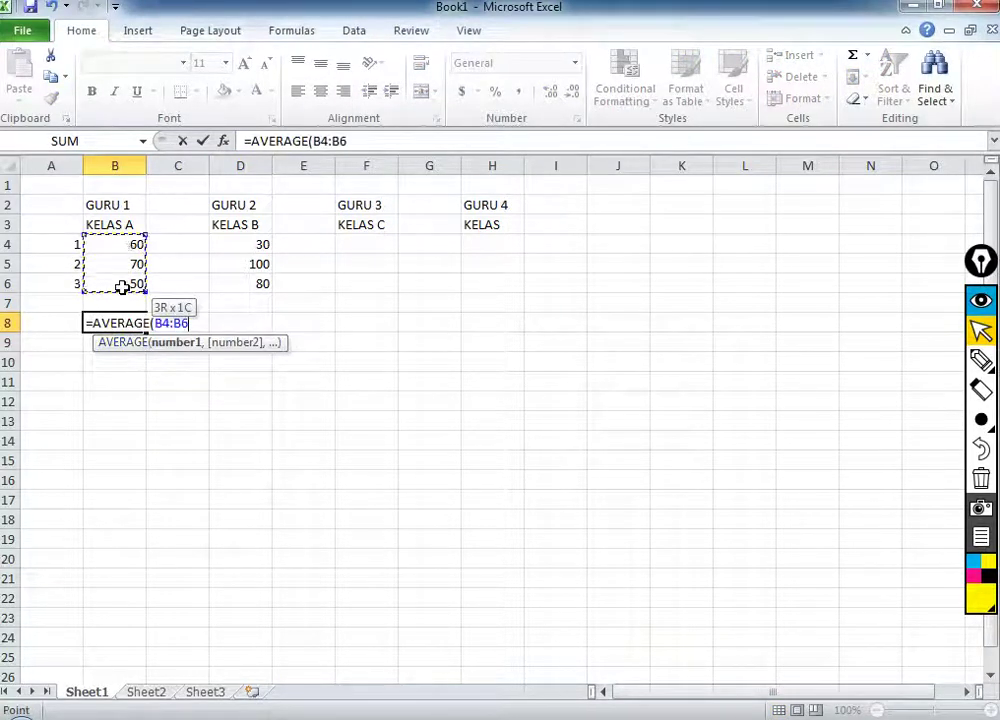
key("Return")
Copy the average formula from B8 to D8 for the KELAS B scores.
key("Up")
key("ctrl+c")
key("Right")
key("Right")
key("ctrl+v")
Enter the first two KELAS C scores, 40 and 80, in F4 and F5.
key("Right")
key("Right")
key("Up")
key("Up")
key("Up")
key("Up")
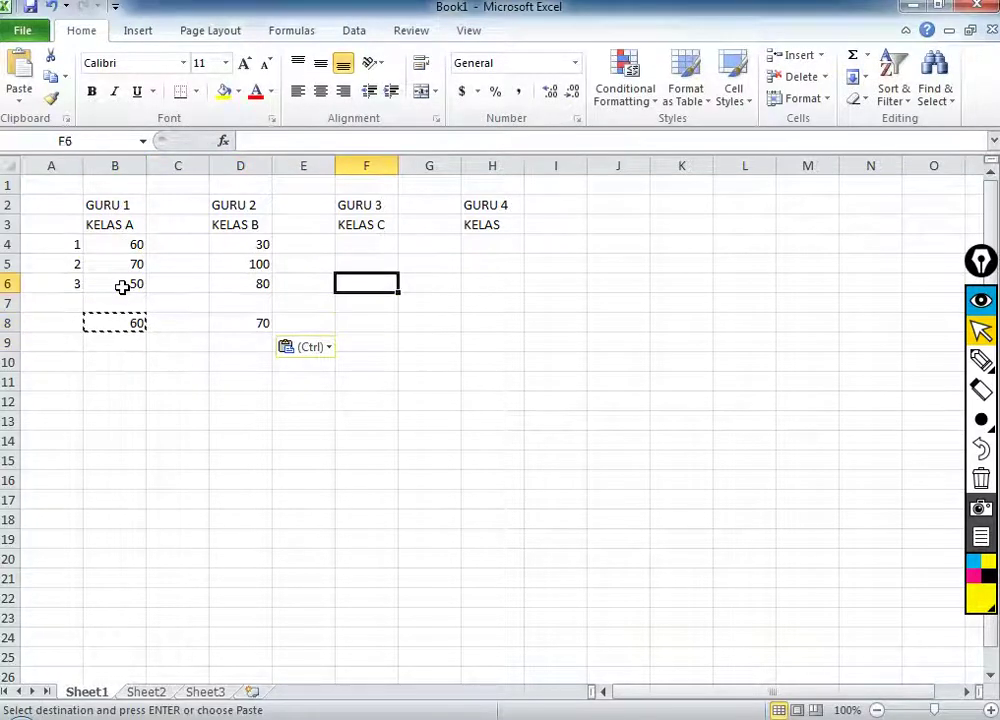
key("Escape")
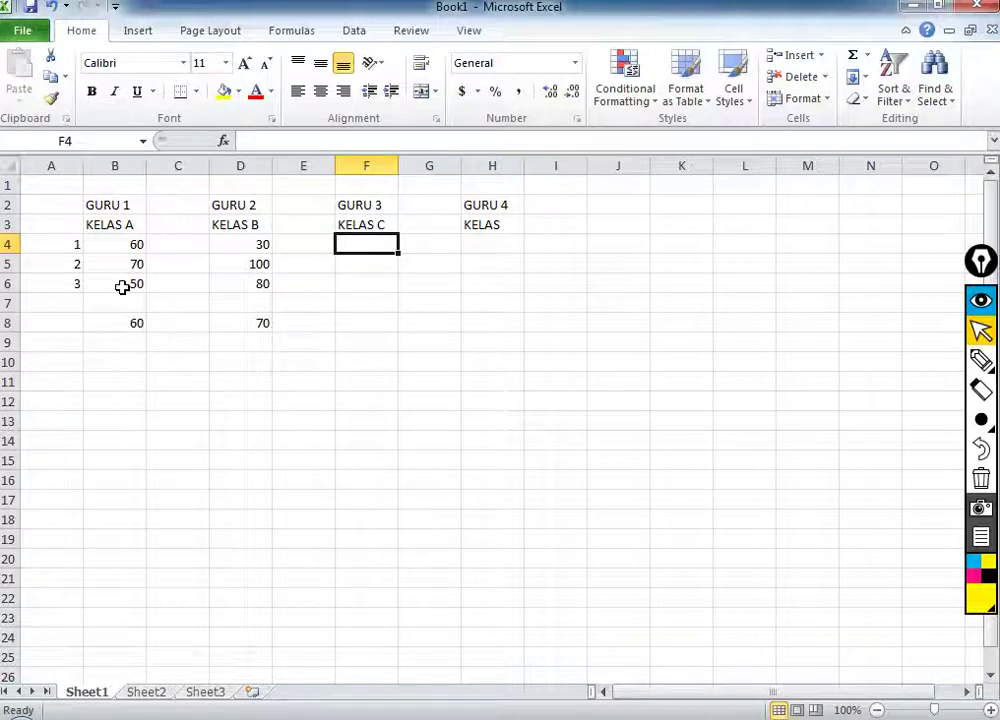
type("40")
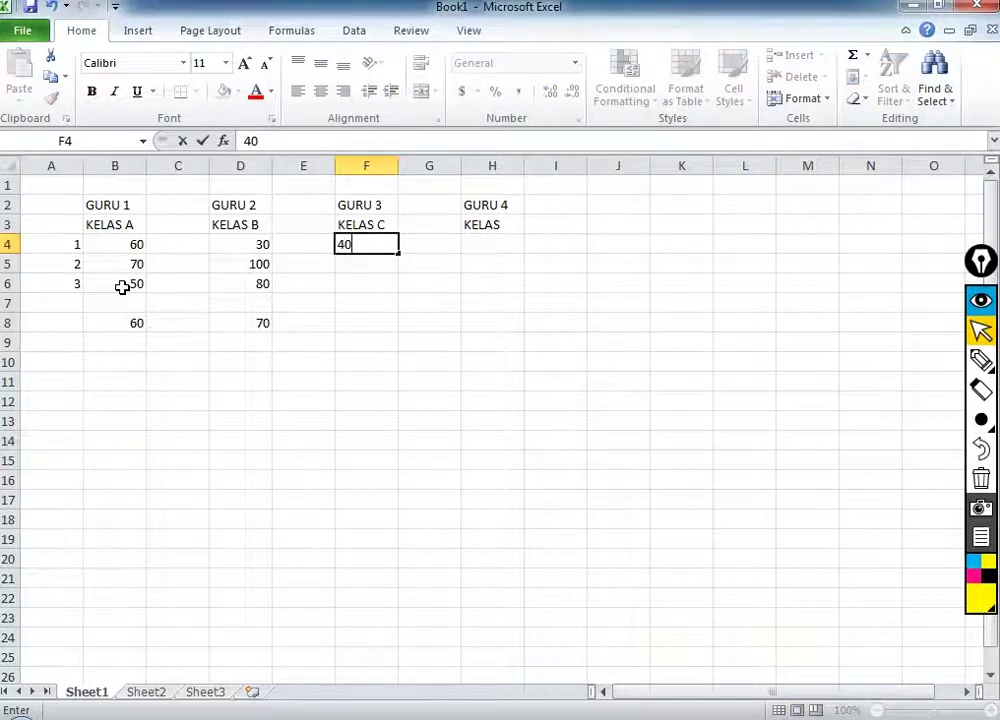
key("Return")
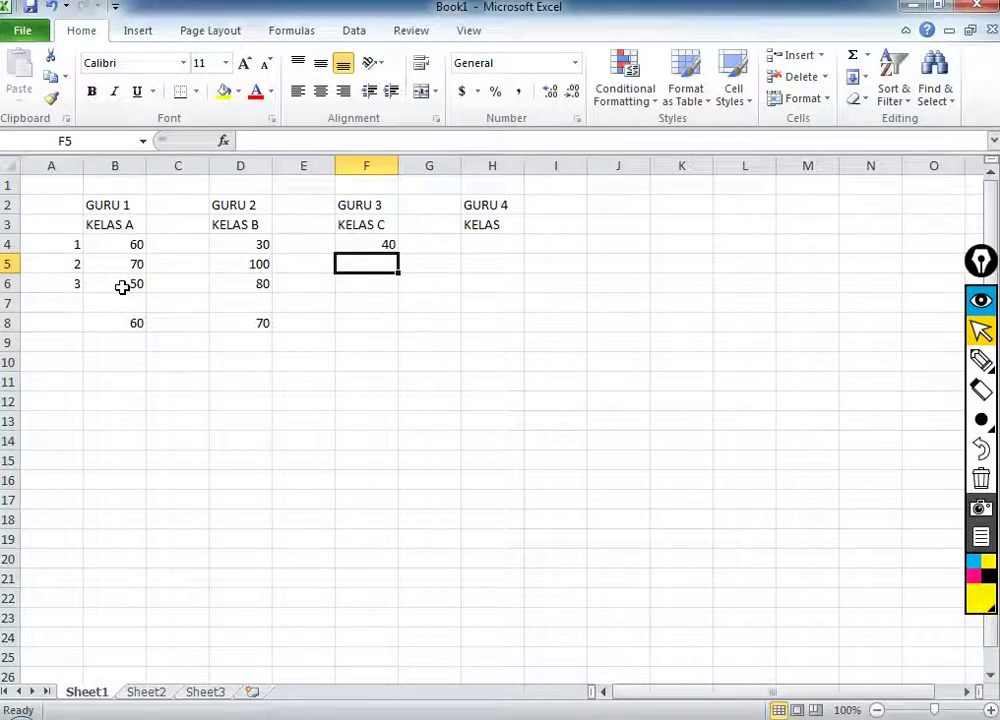
type("80")
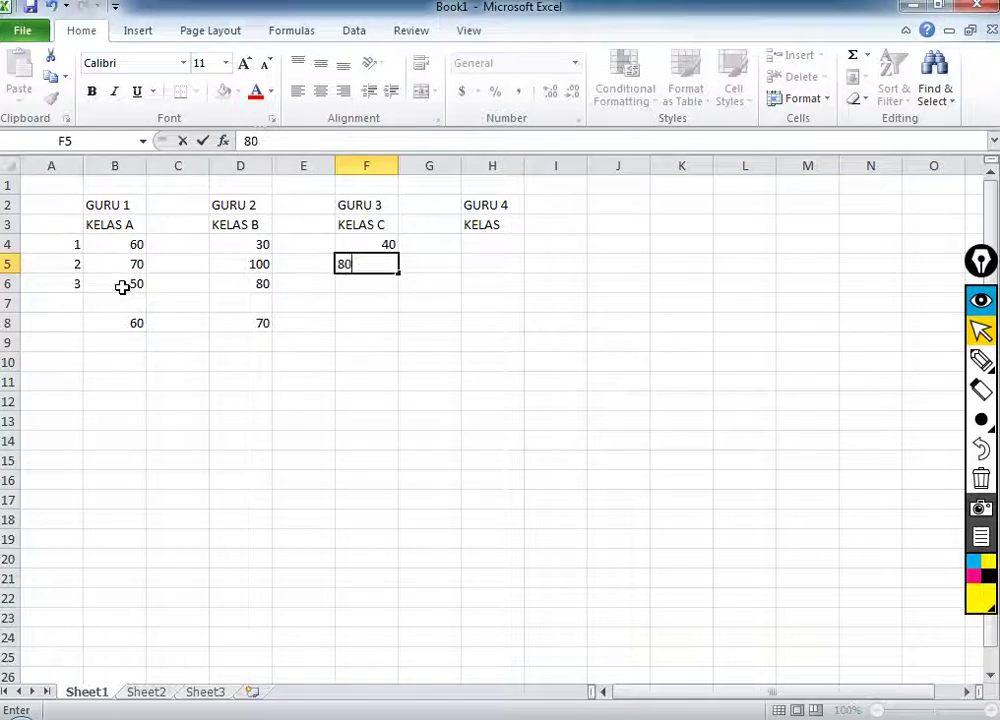
key("Return")
Copy the average formula from D8 to F8 and H8 for the GURU 3 and GURU 4 columns.
key("Down")
key("Down")
key("Left")
key("Left")
key("ctrl+c")
key("Right")
key("Right")
key("ctrl+v")
key("Right")
key("Right")
key("ctrl+v")
Enter 80 as the third KELAS C score in F6.
key("Left")
key("Left")
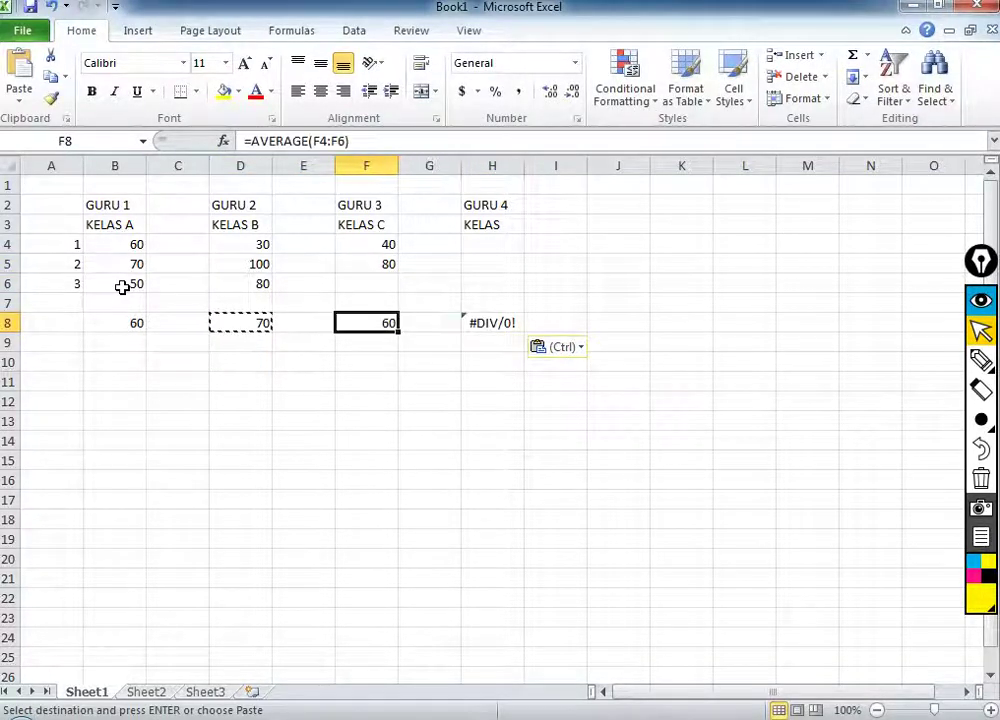
key("Up")
key("Up")
type("80")
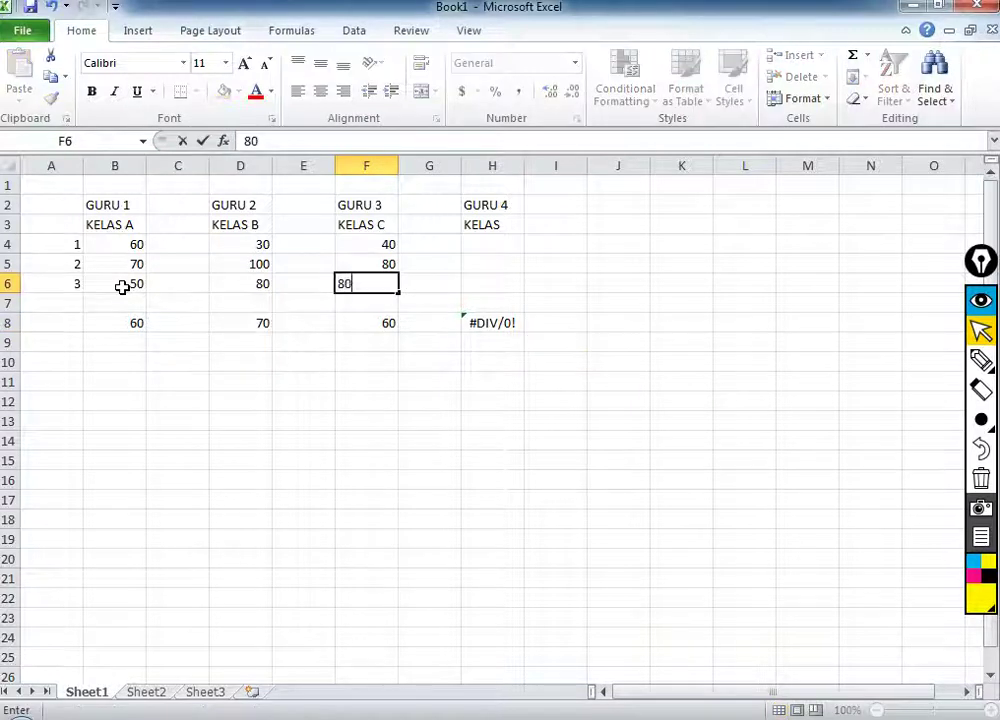
key("Return")
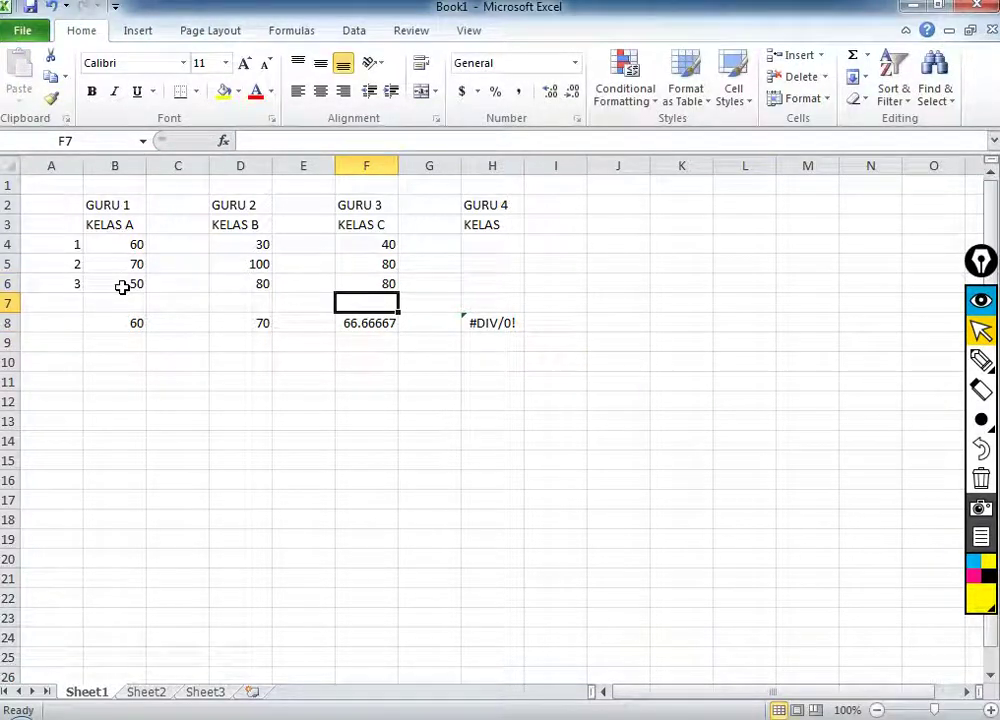
key("Up")
Total the KELAS A scores in B9 with a SUM formula over B4:B6.
left_click(116, 338)
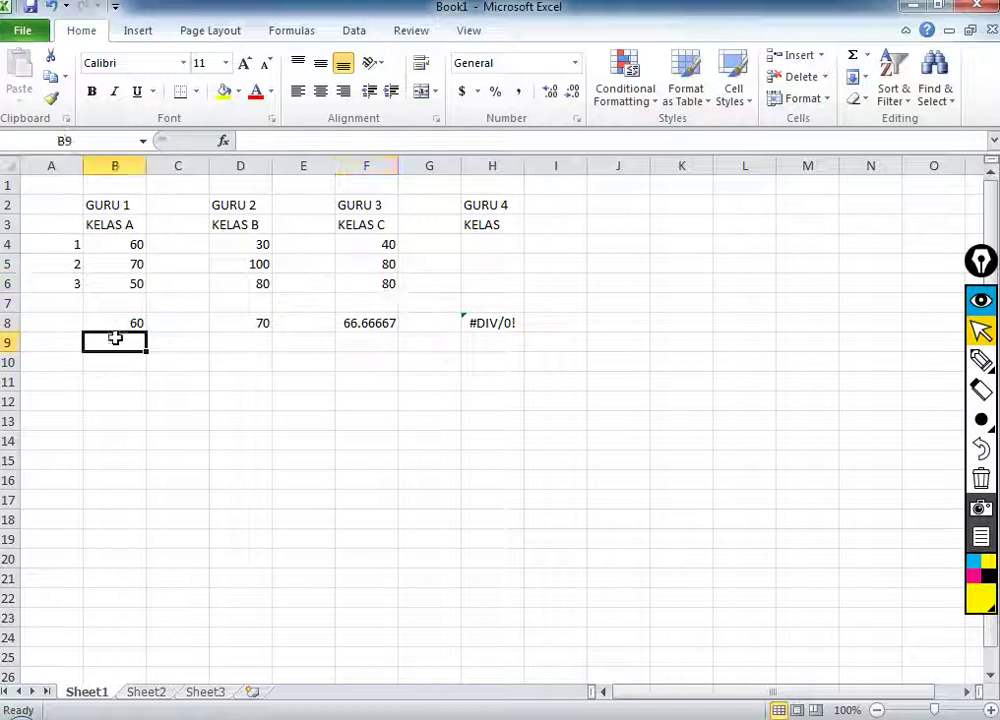
left_click(866, 55)
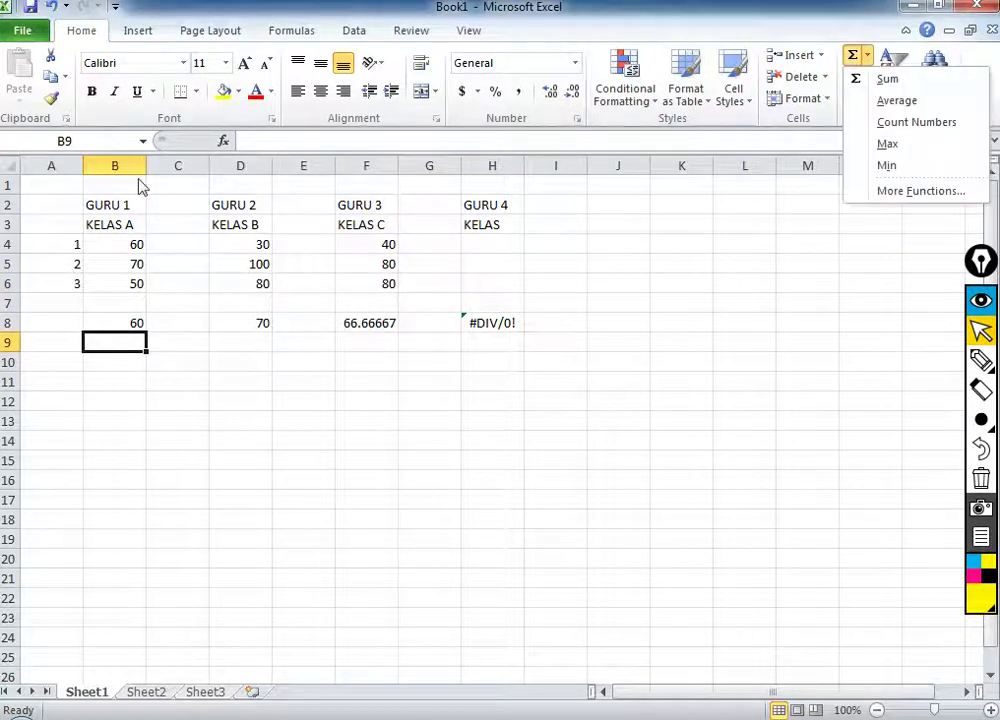
left_click(884, 80)
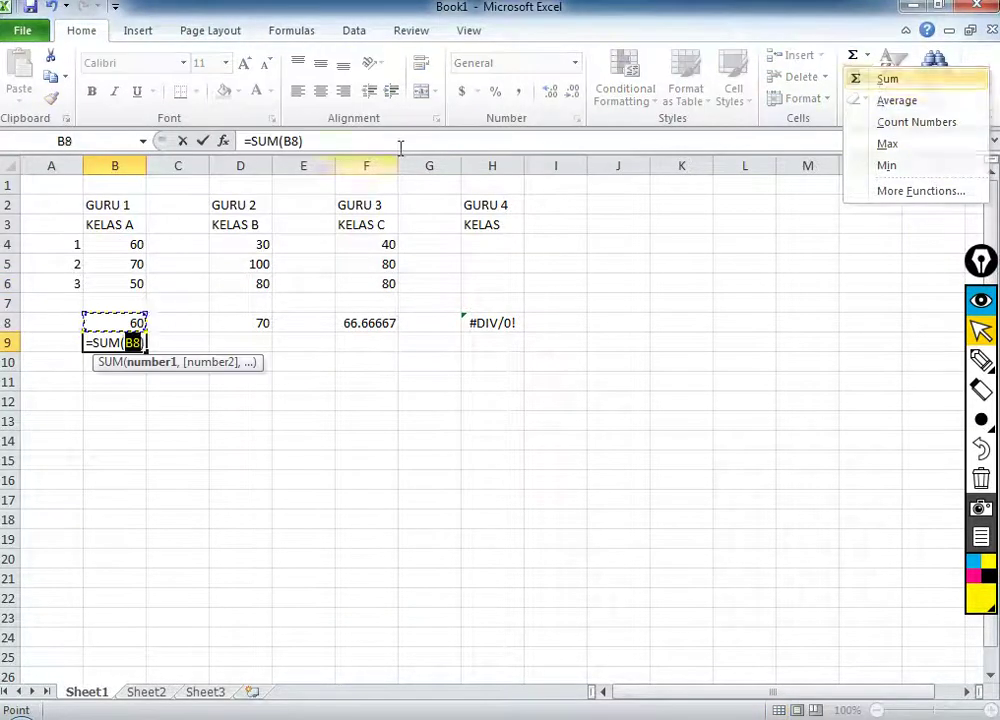
left_click_drag(120, 244, 120, 288)
key("Return")
Copy the SUM formula from B9 to D9, F9 and H9 for the other three classes.
key("Up")
key("ctrl+c")
key("Right")
key("Right")
key("ctrl+v")
key("Right")
key("Right")
key("ctrl+v")
key("Right")
key("Right")
key("ctrl+v")
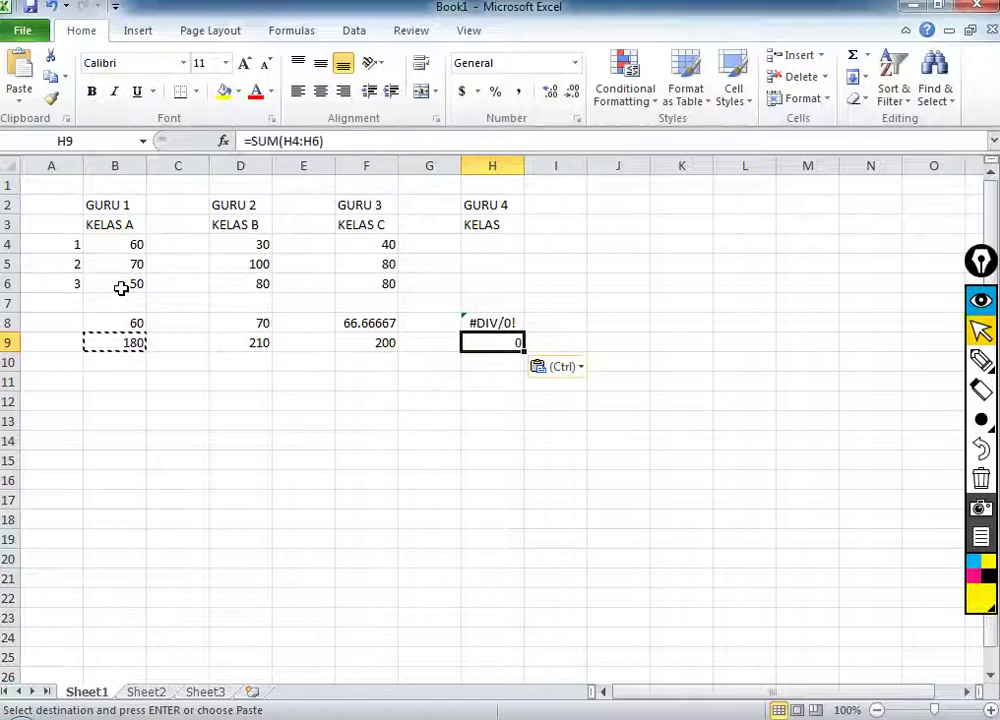
Inspect which score cells the SUM formulas in B9 and D9 refer to, leaving them unedited.
key("Left")
key("Left")
key("Left")
key("Left")
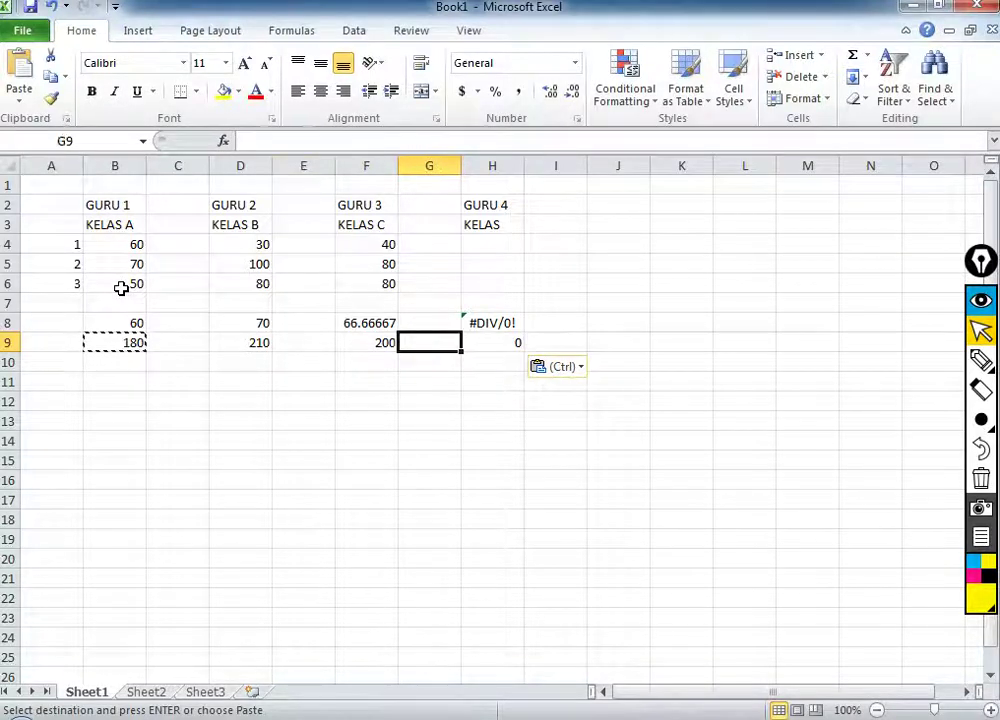
left_click(116, 340)
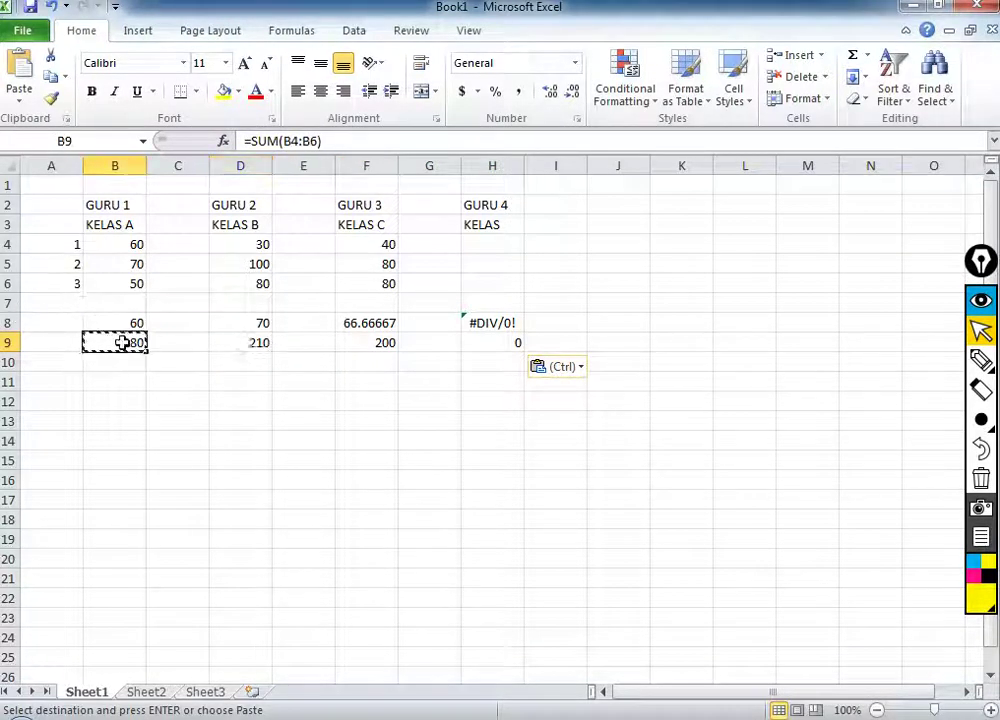
double_click(116, 340)
key("Escape")
double_click(244, 346)
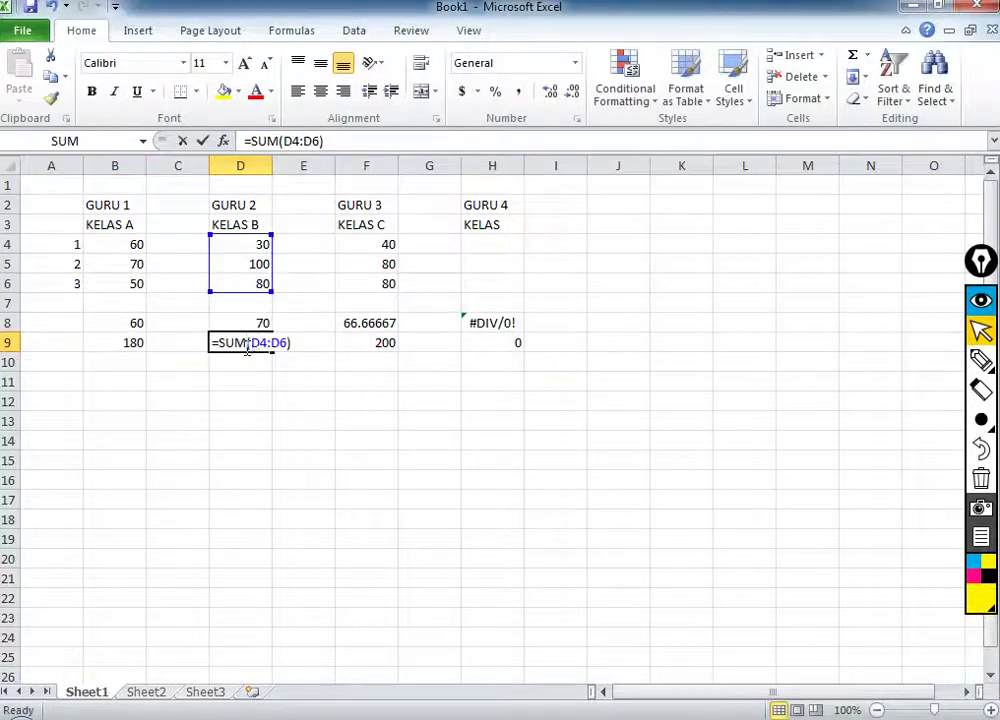
key("Escape")
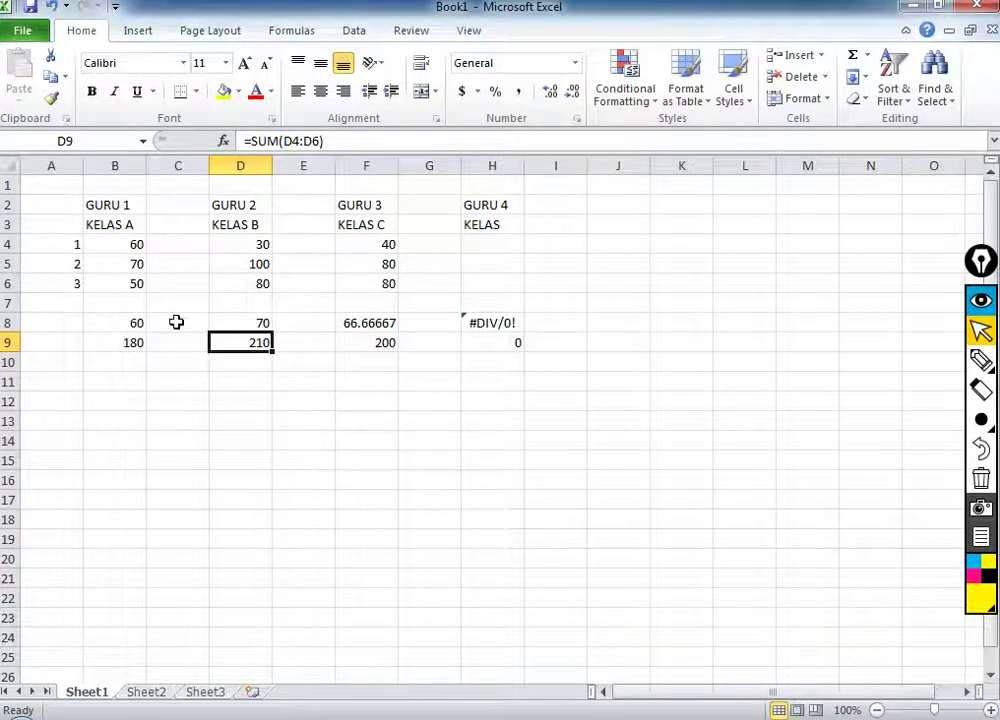
Try 90 as the second KELAS B score in D5 and undo the change.
left_click(259, 288)
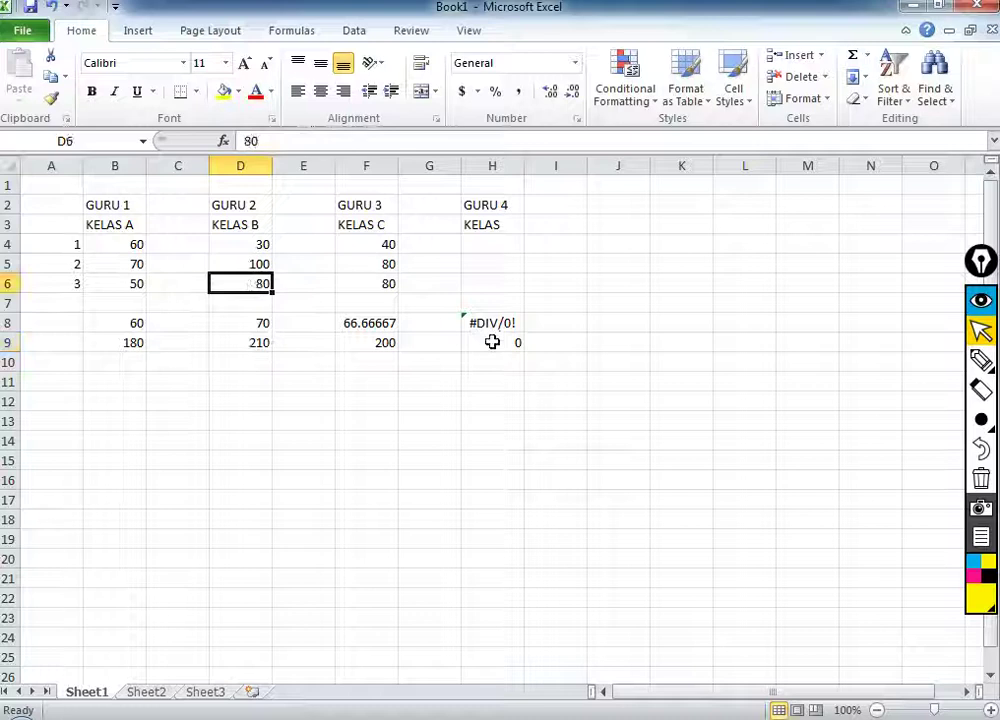
key("Up")
type("9")
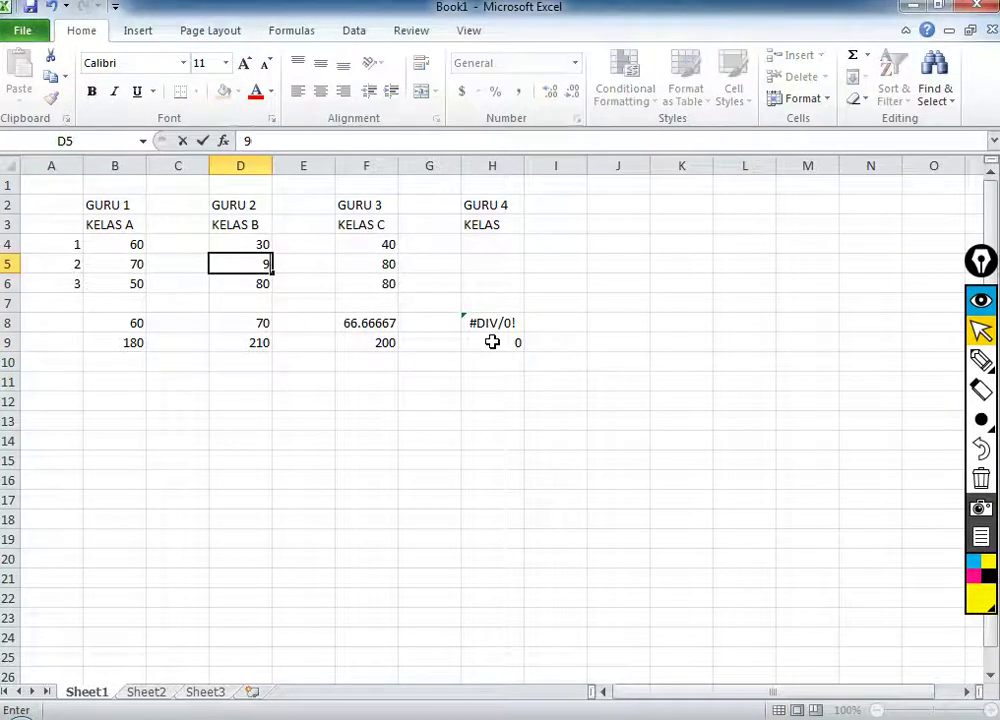
key("Return")
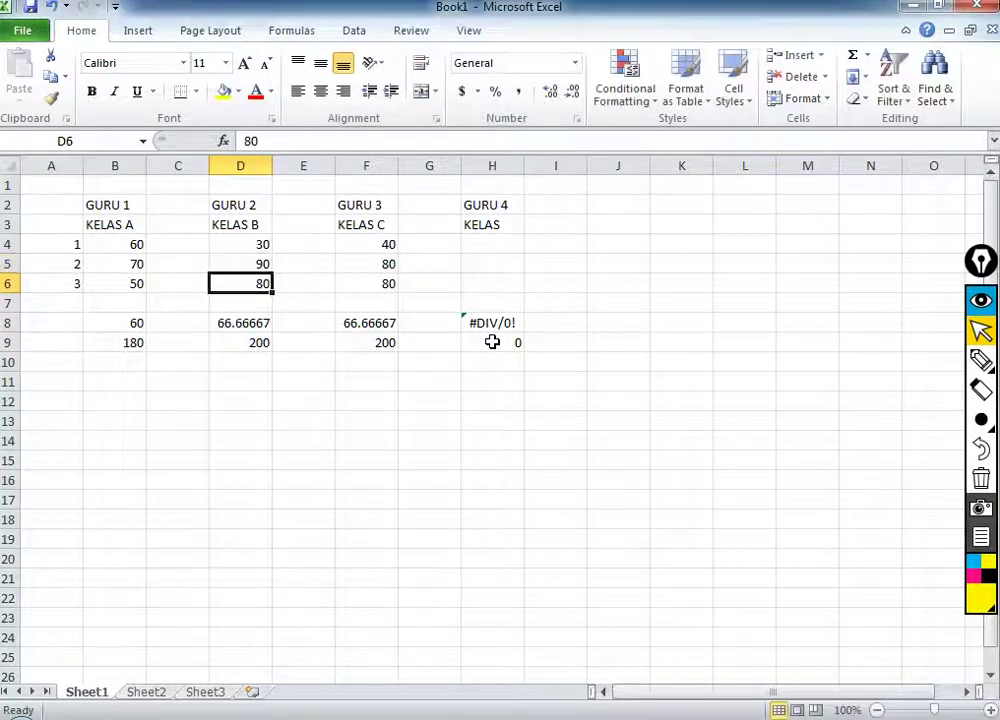
key("Up")
key("ctrl+z")
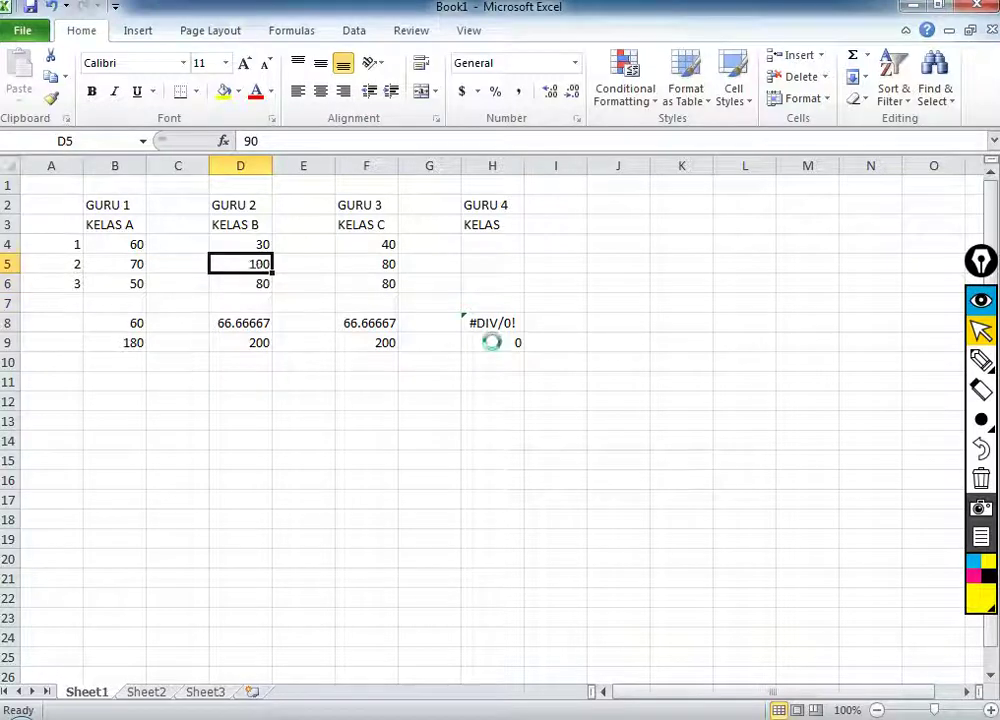
Check the SUM formula in B9 and set the second KELAS B score in D5 to 70.
double_click(137, 342)
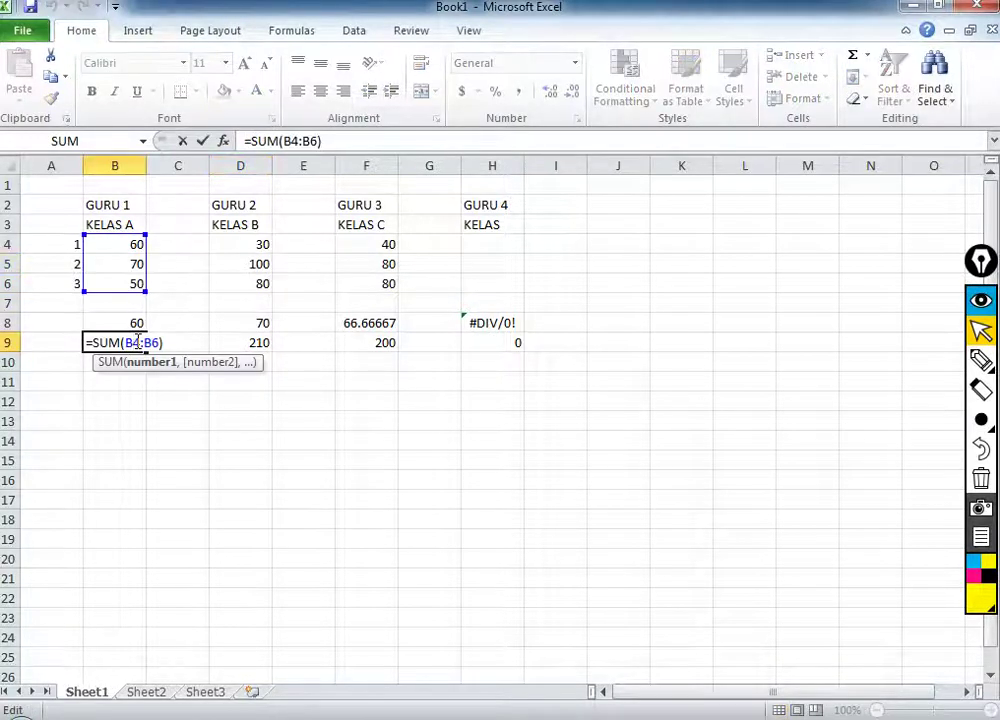
key("Escape")
key("Right")
key("Right")
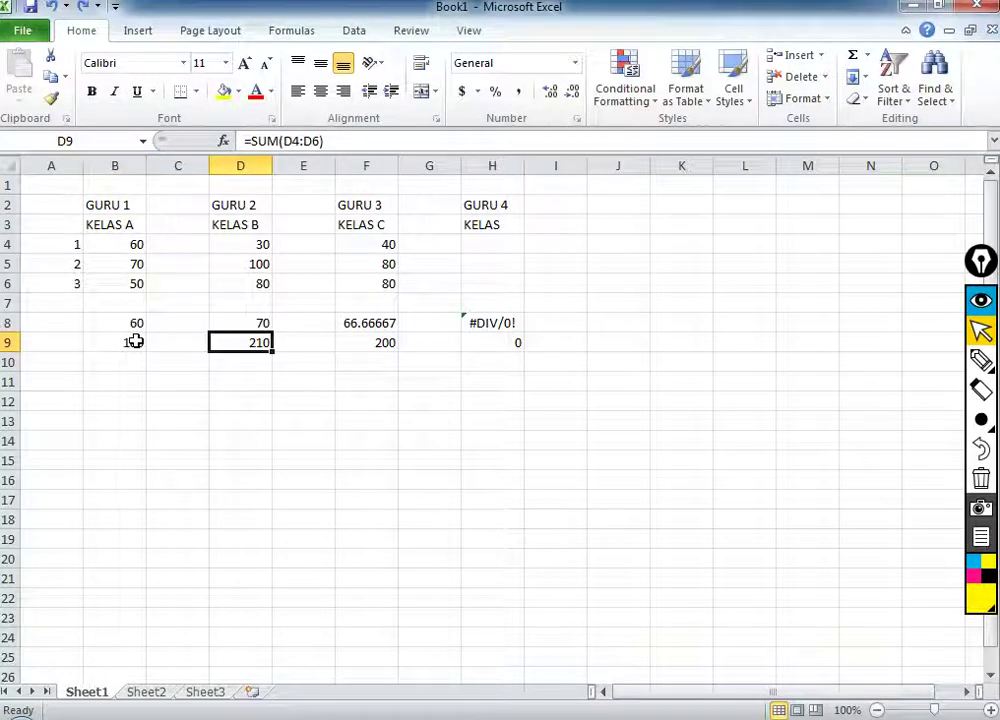
left_click(231, 269)
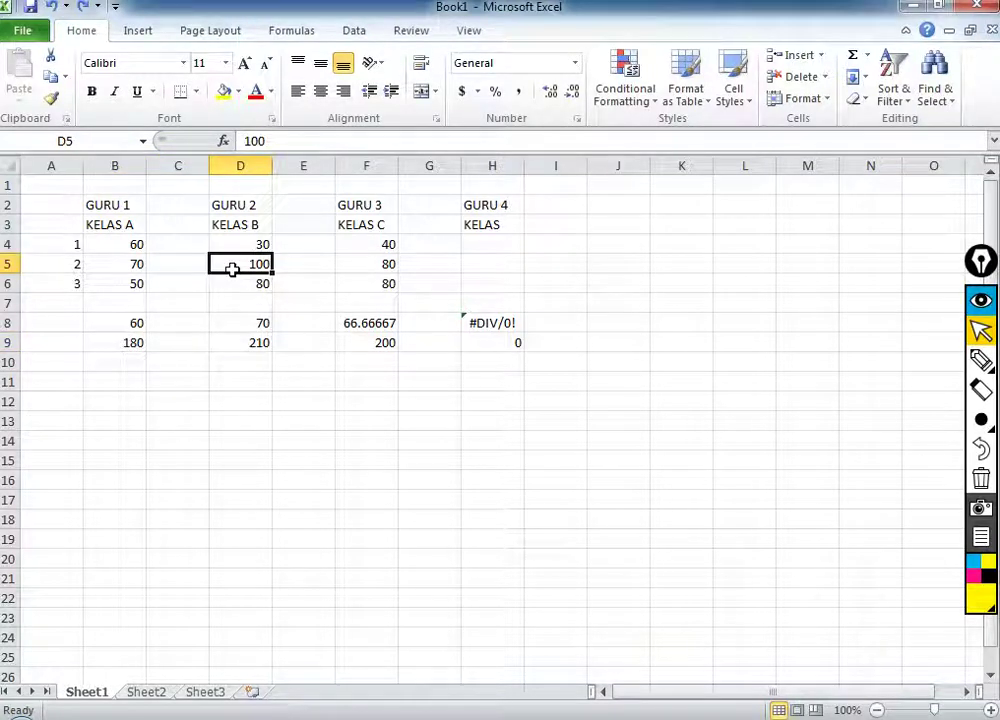
type("70")
key("Tab")
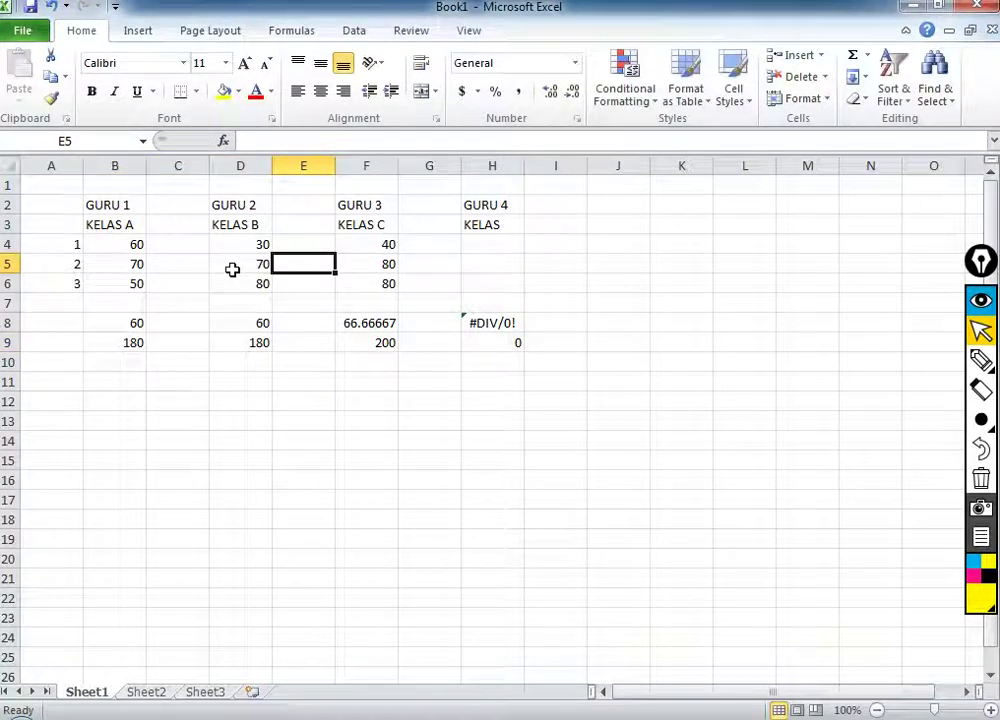
Try 50 as the third KELAS C score in F6 and settle on 60.
key("Right")
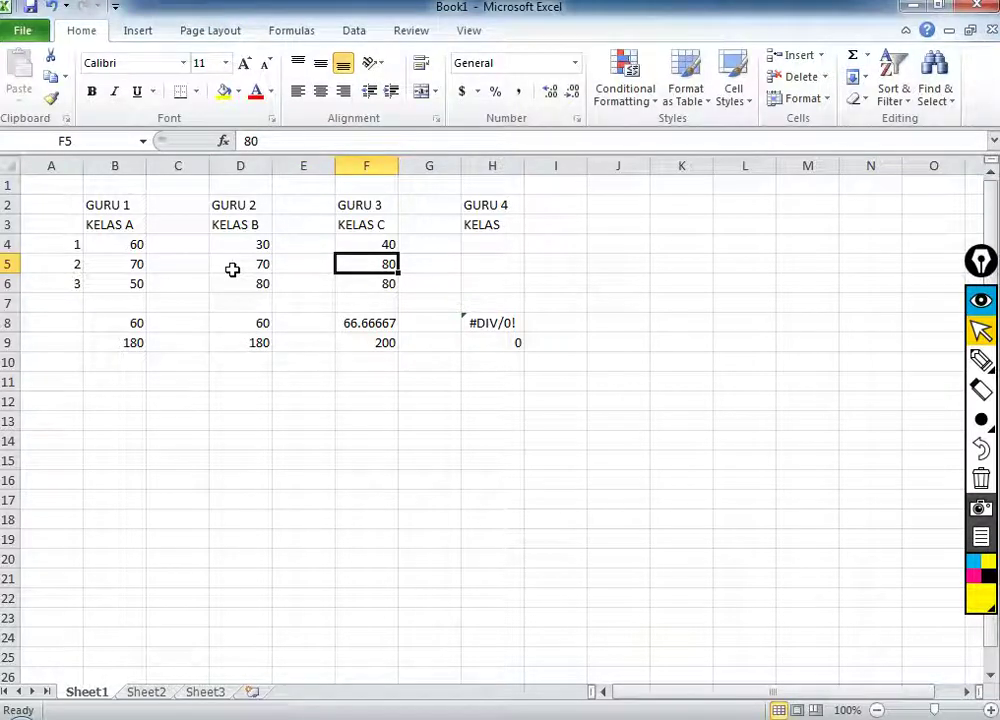
key("Down")
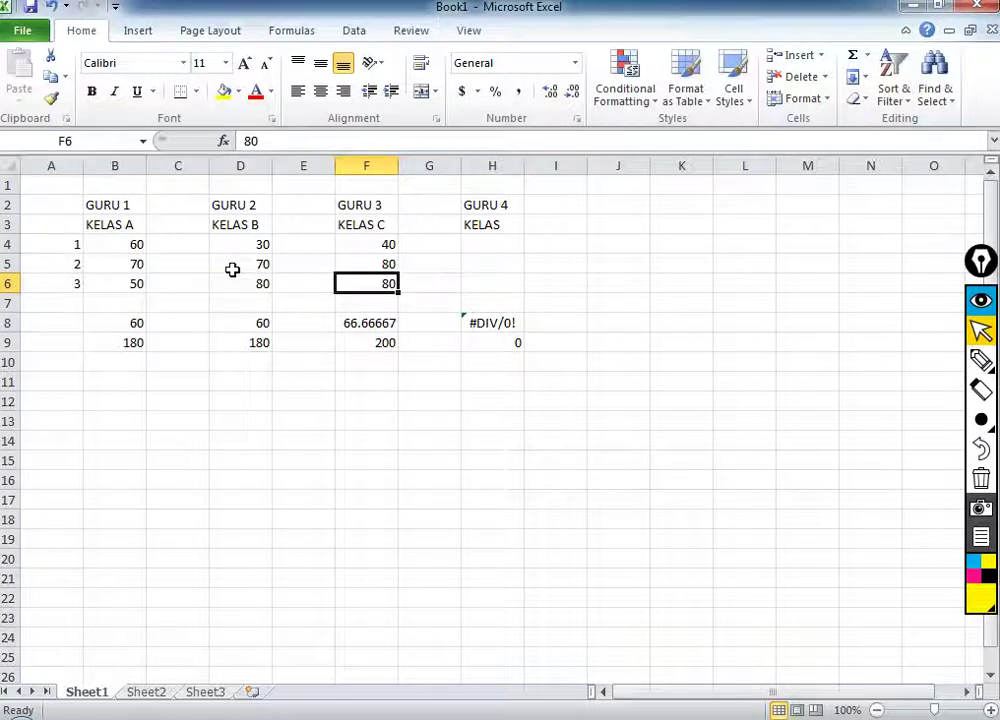
type("50")
key("Return")
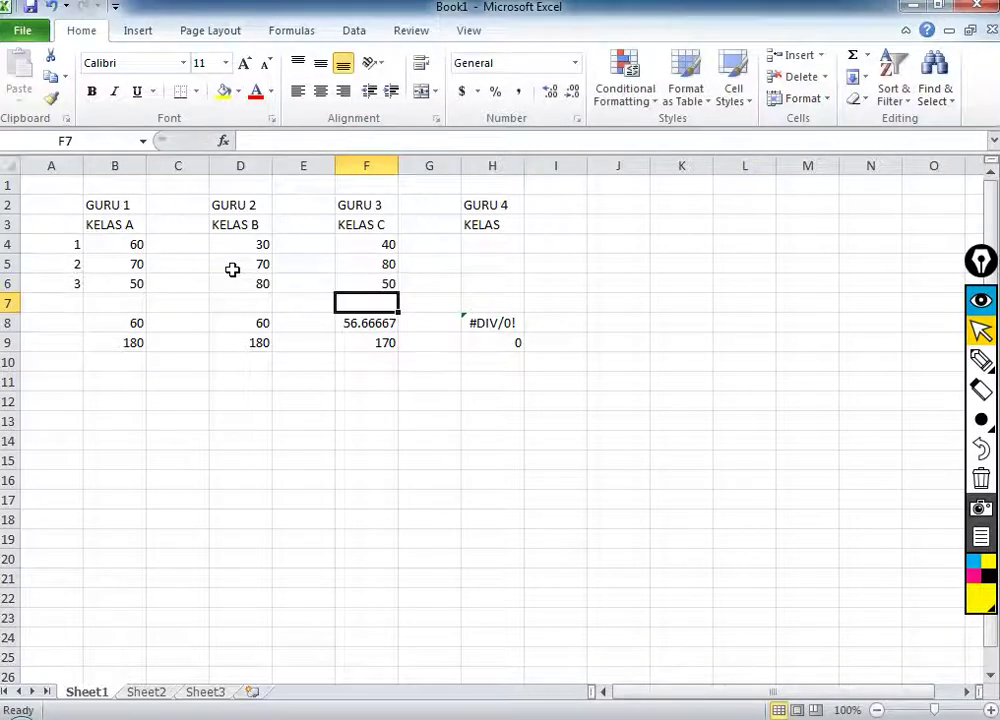
key("Up")
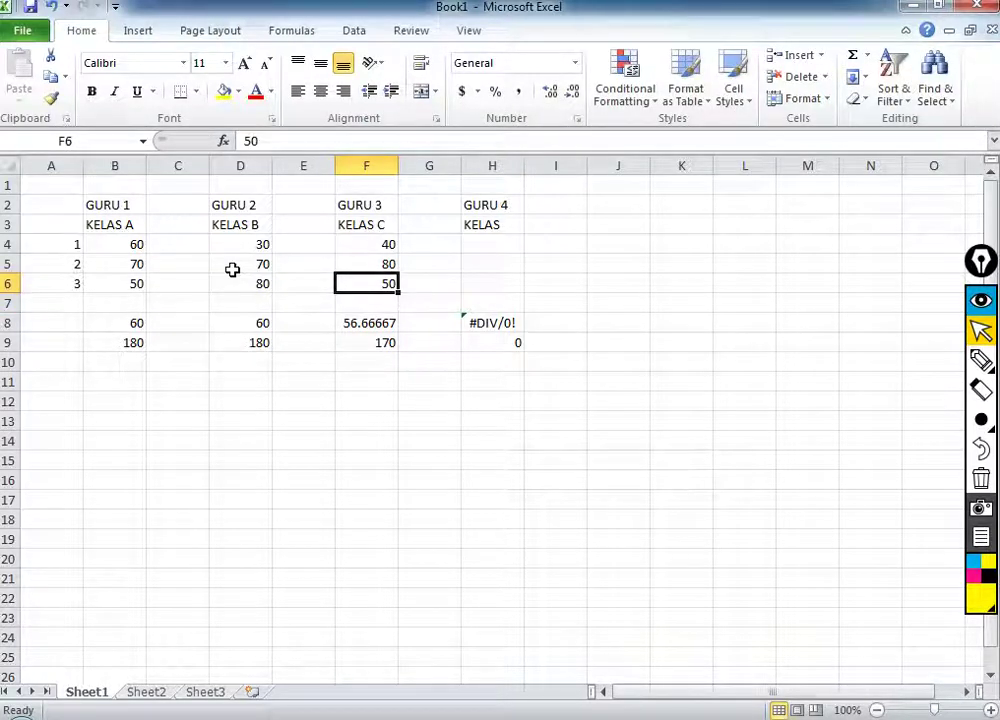
type("60")
key("ctrl+Return")
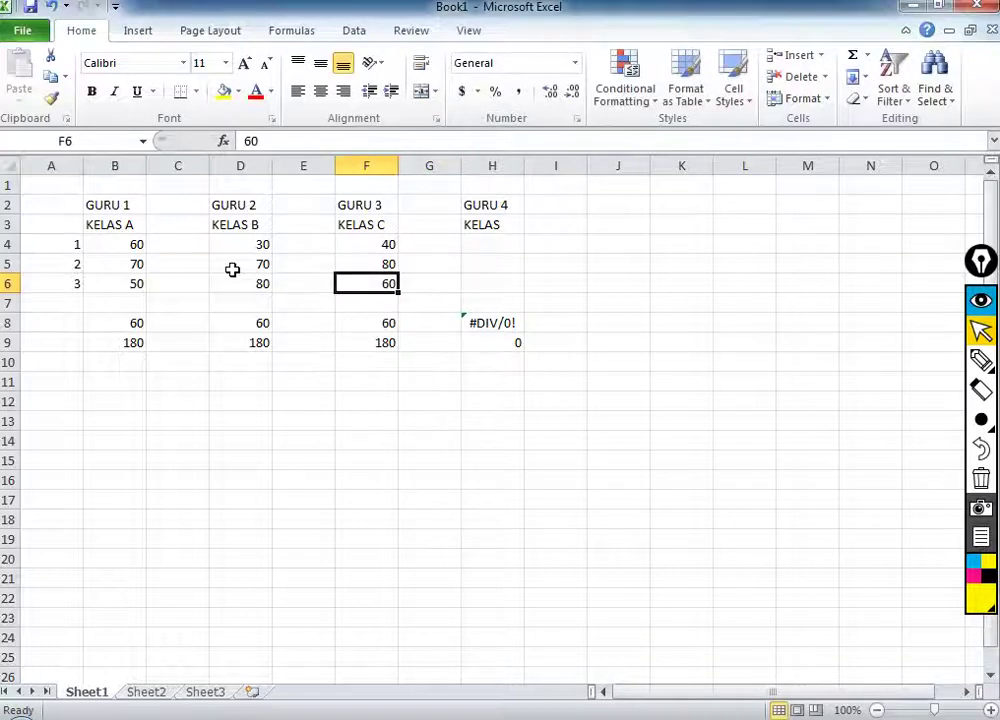
Copy the KELAS C scores from F4:F6 into H4:H6 under GURU 4.
key("shift+Up")
key("shift+Up")
key("ctrl+c")
key("ctrl+Right")
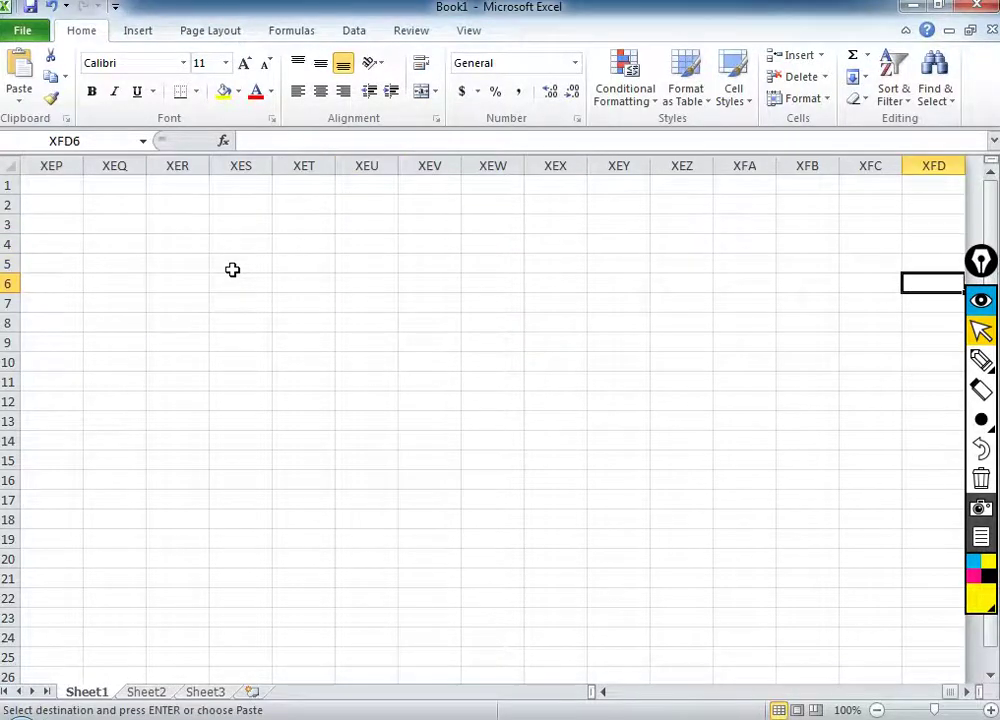
key("ctrl+Left")
key("ctrl+Left")
key("Right")
key("Right")
key("Right")
key("Right")
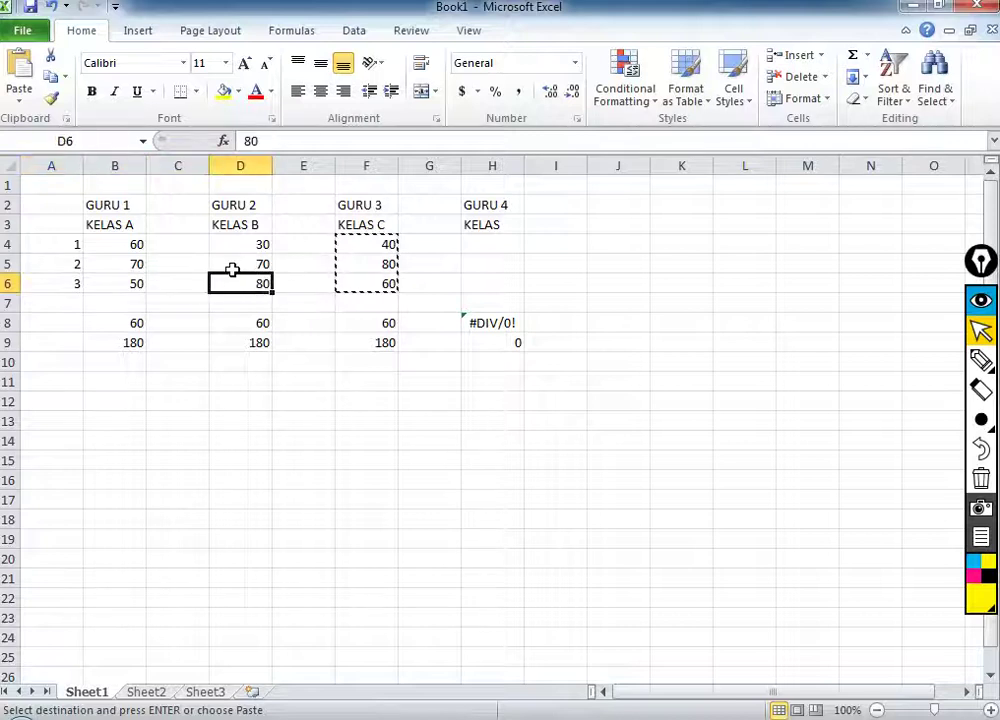
left_click(489, 248)
key("ctrl+v")
left_click(505, 285)
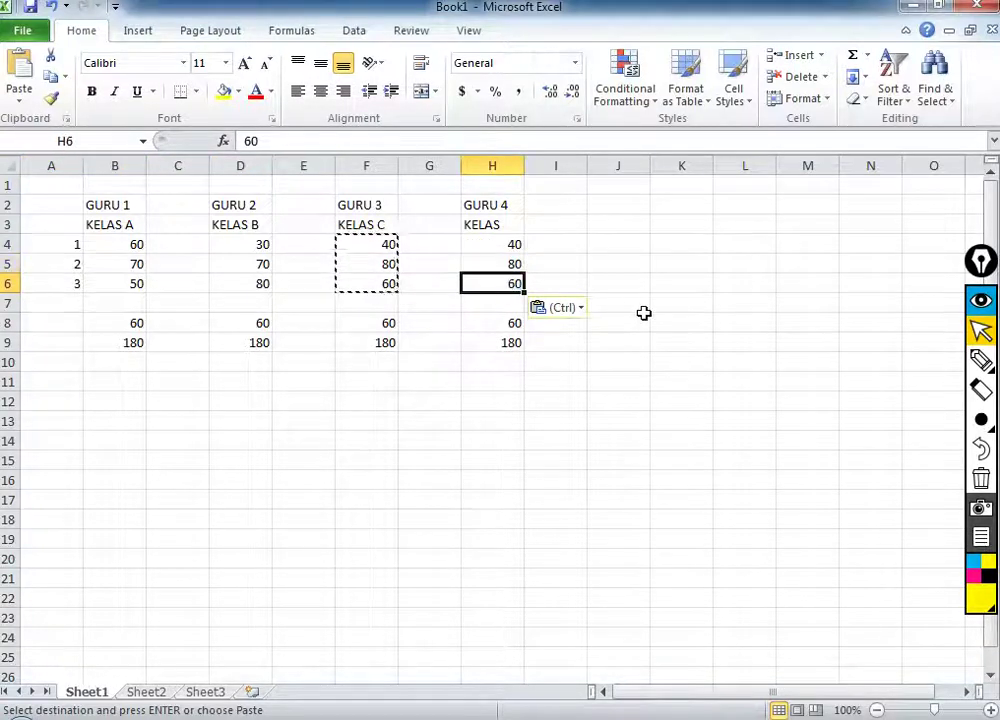
Try deleting the whole GURU 4 column H and undo the deletion.
left_click(486, 163)
right_click(486, 163)
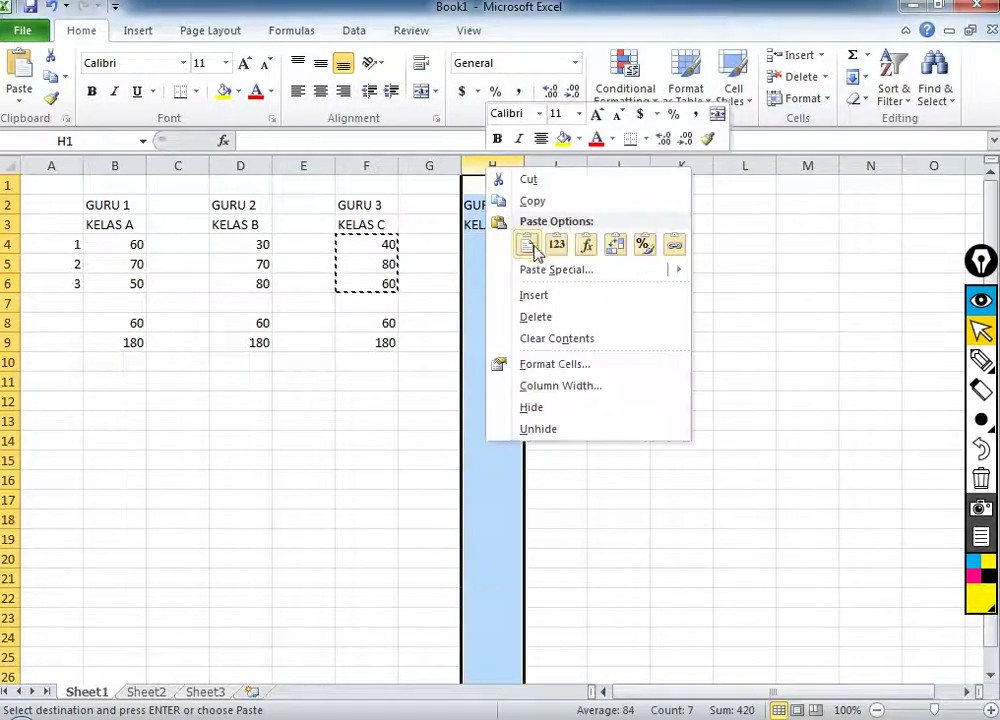
left_click(546, 322)
key("ctrl+z")
Set the first GURU 4 score in H4 to 65.
left_click(492, 244)
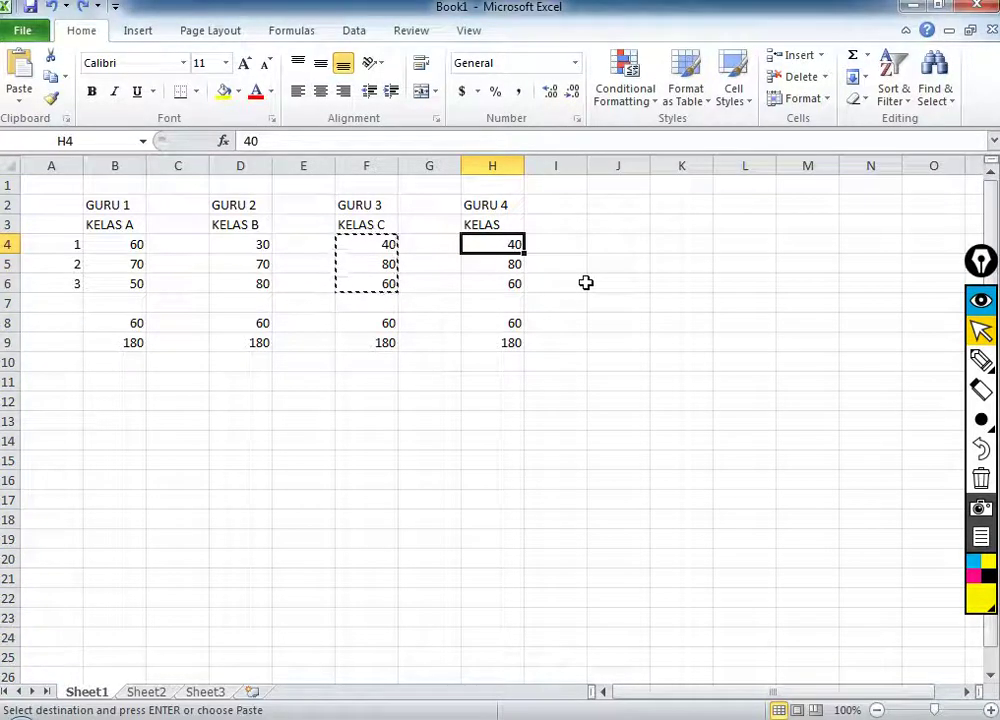
type("65")
key("Return")
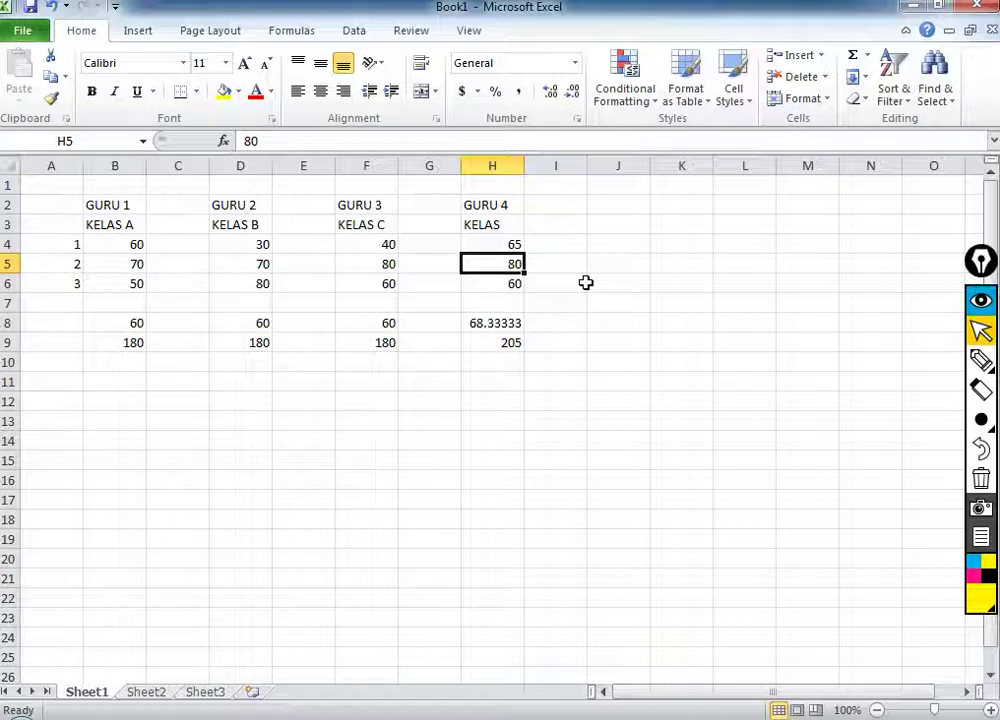
Set the third GURU 4 score in H6 to 55, try 70 in H5 and settle on 60.
key("Return")
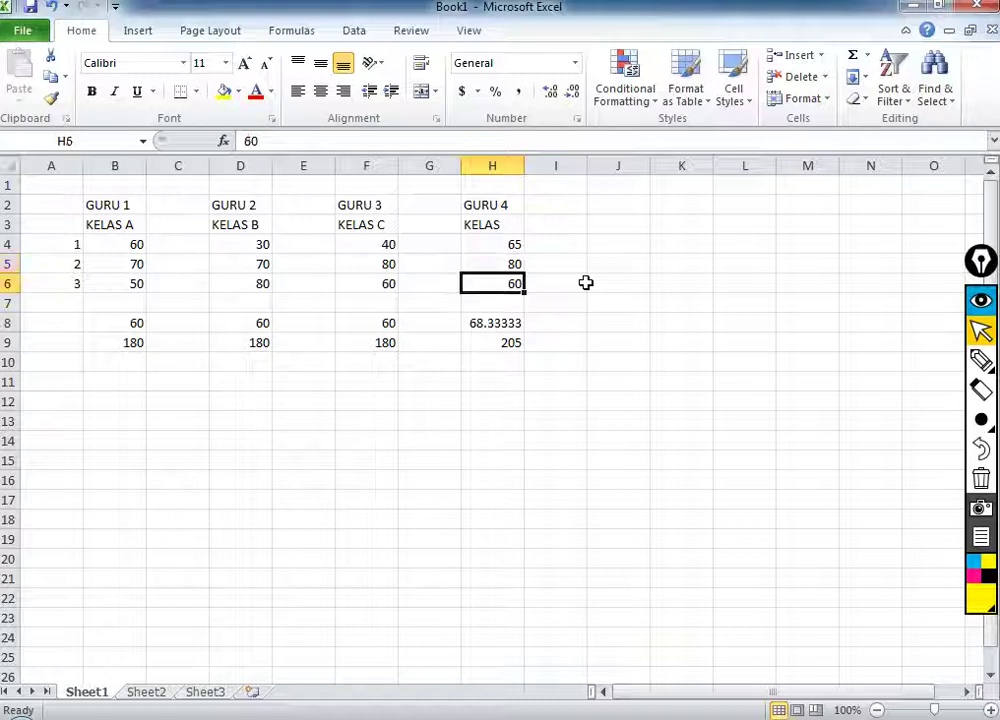
type("55")
key("Up")
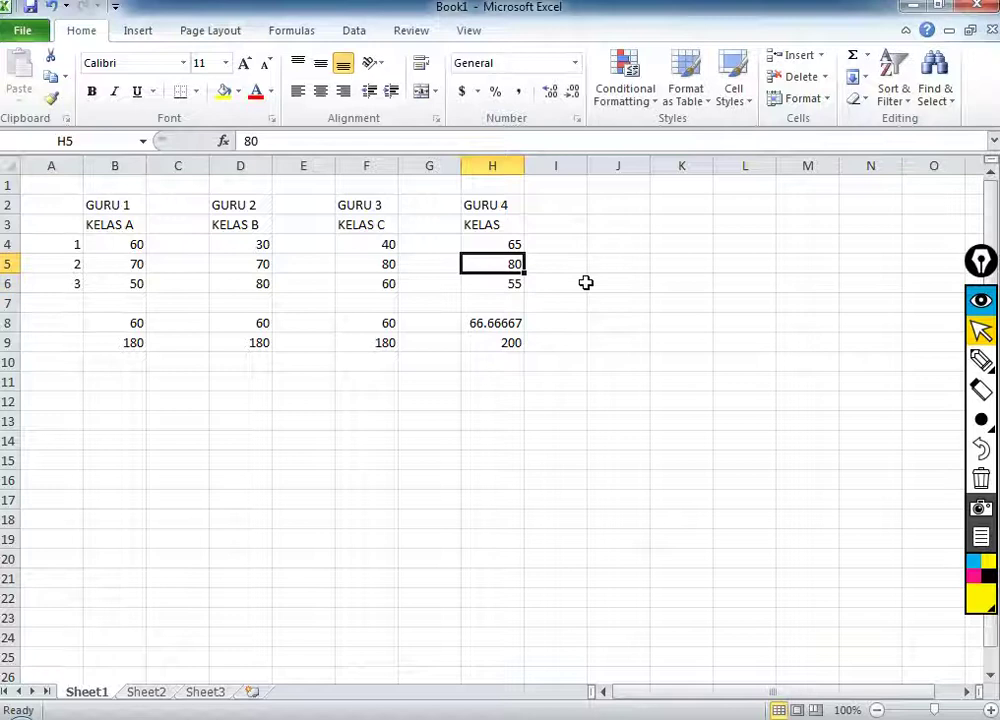
type("70")
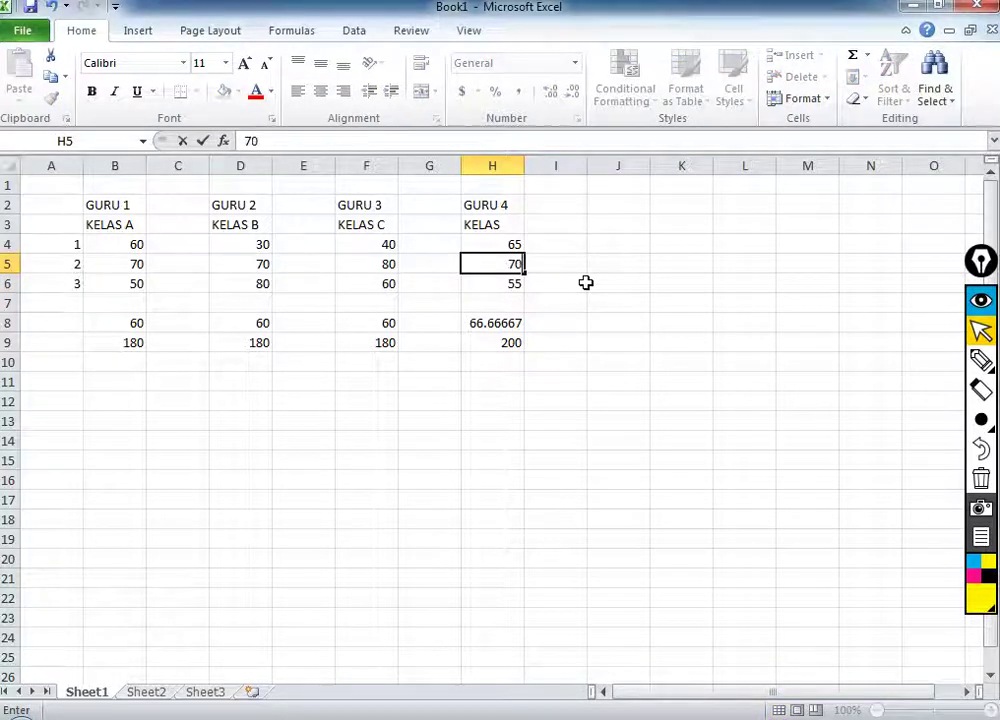
key("Return")
key("Up")
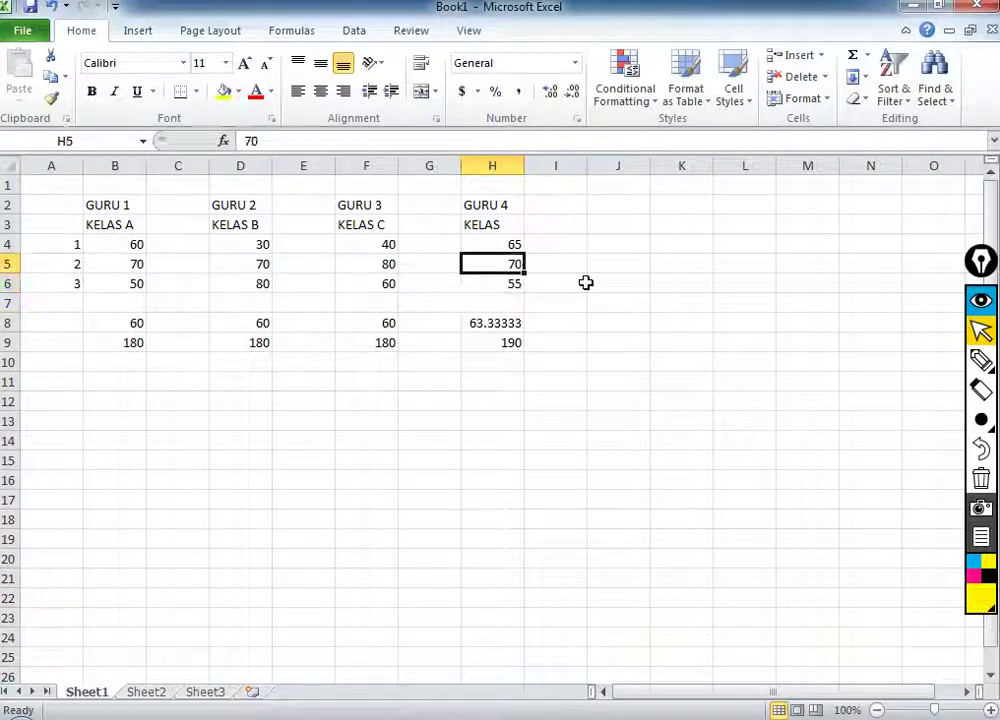
type("60")
key("Return")
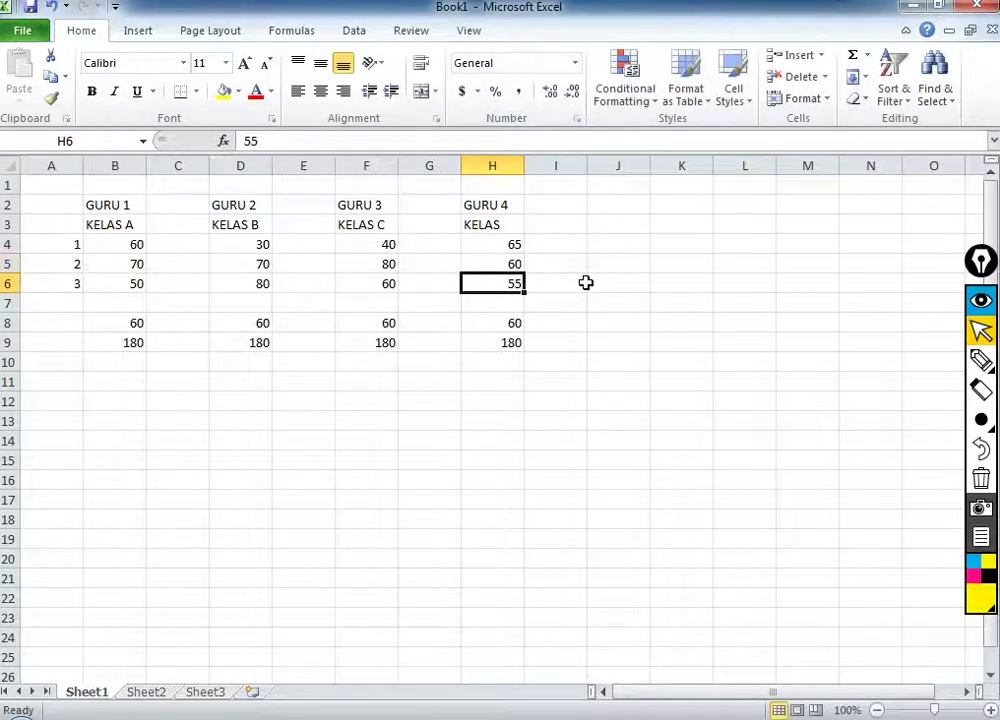
Delete rows 8 and 9 containing the averages and totals of the four classes.
left_click(6, 322)
left_click_drag(6, 322, 8, 342)
right_click(8, 342)
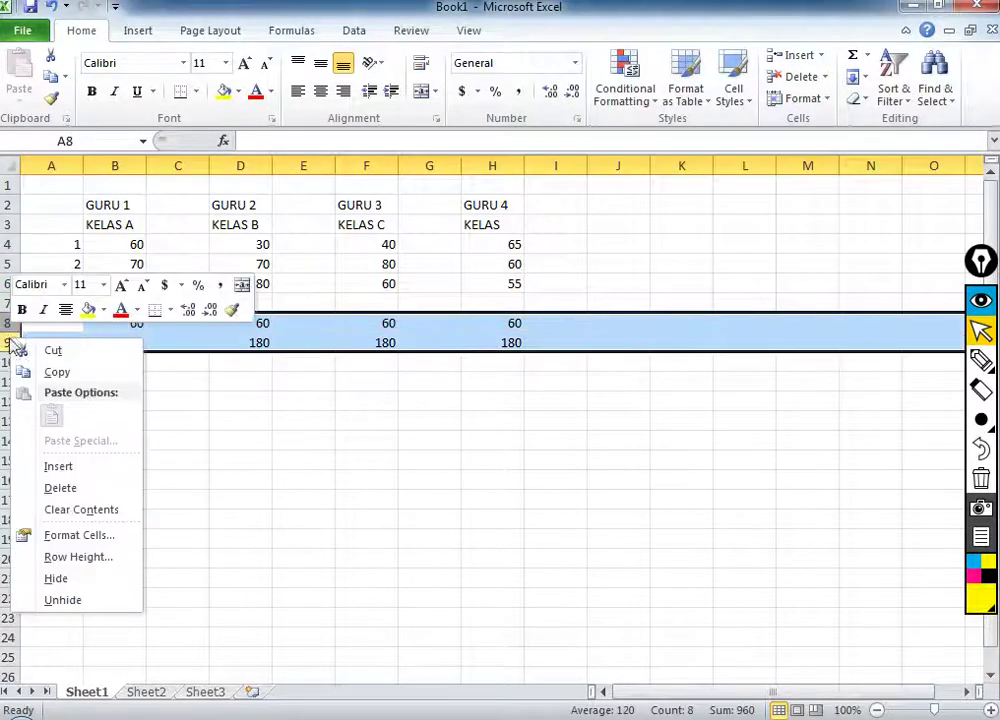
left_click(108, 487)
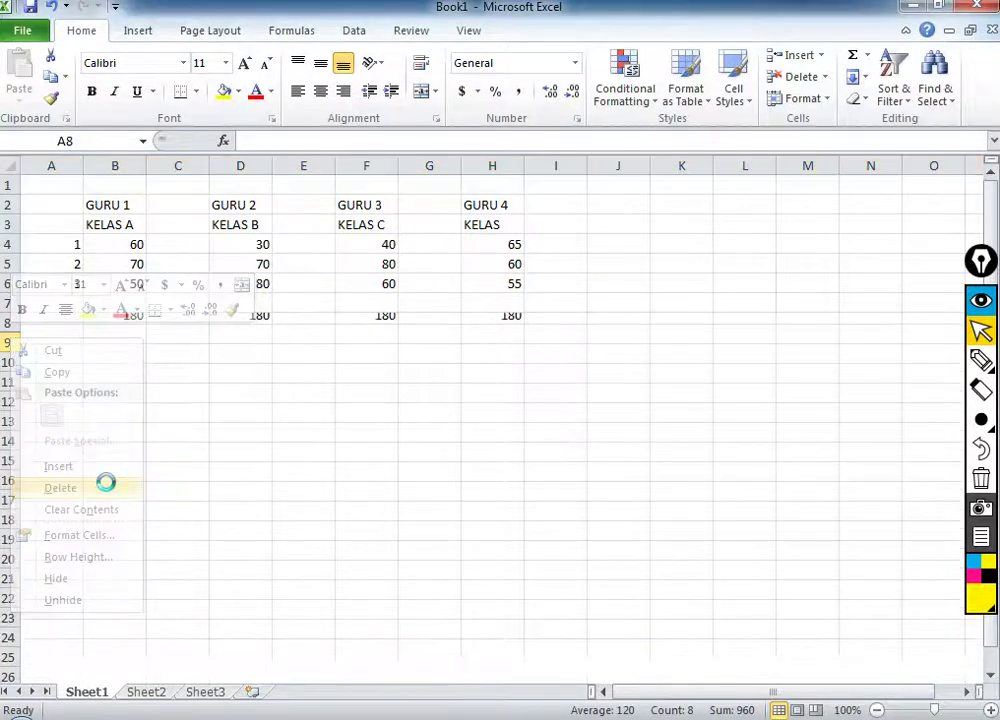
left_click(208, 450)
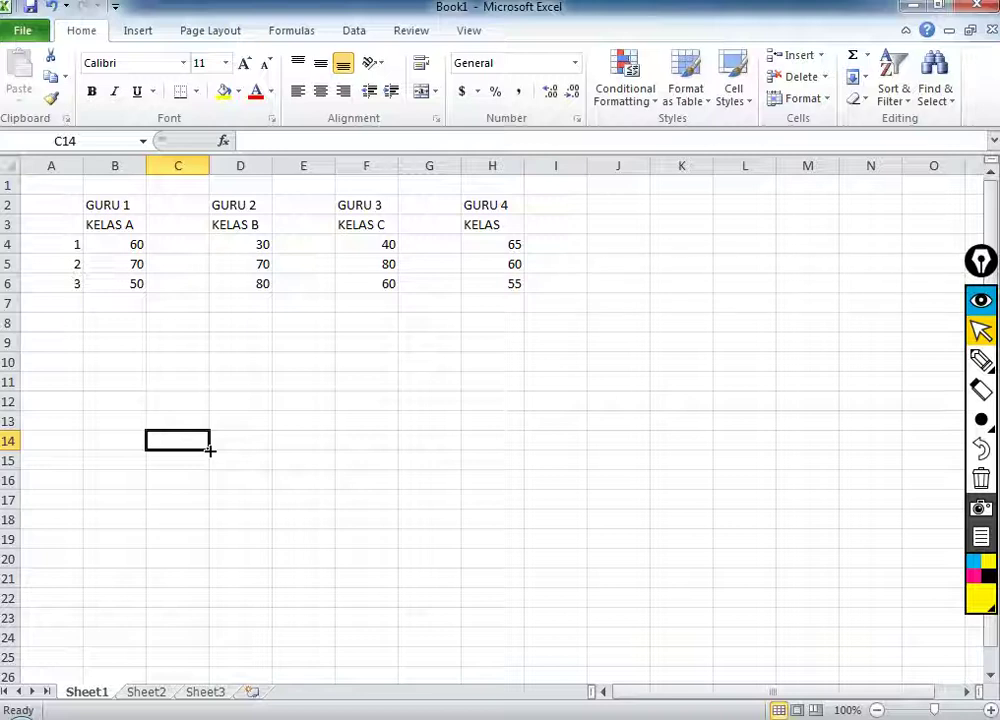
Complete the class heading under GURU 4 in H3 so it reads KELAS D.
left_click(473, 224)
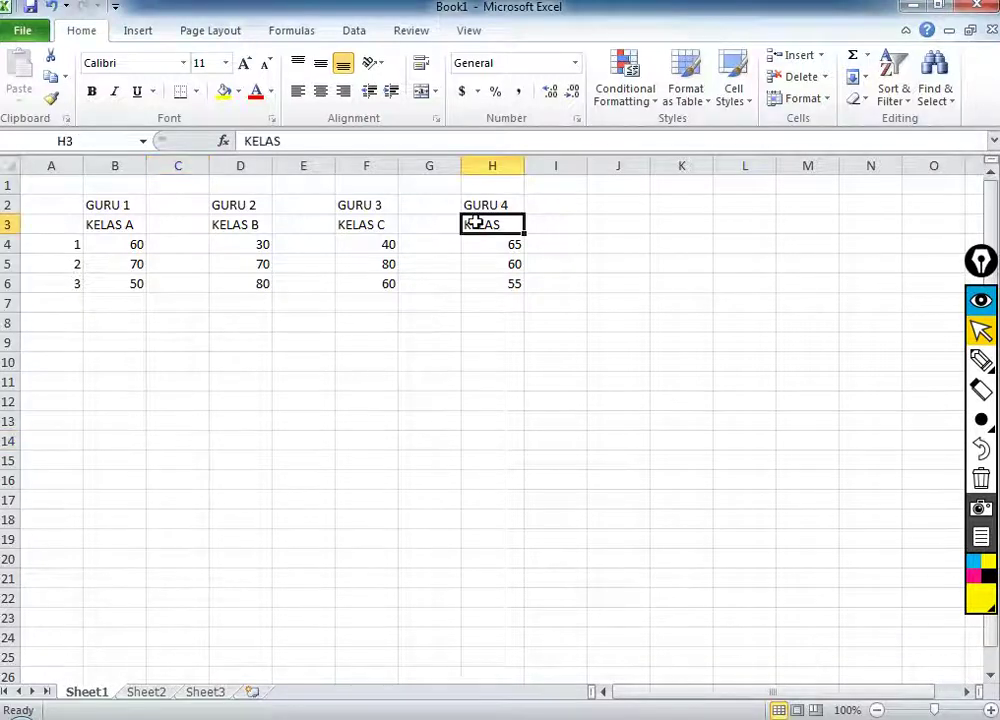
left_click(343, 148)
type("D")
key("Return")
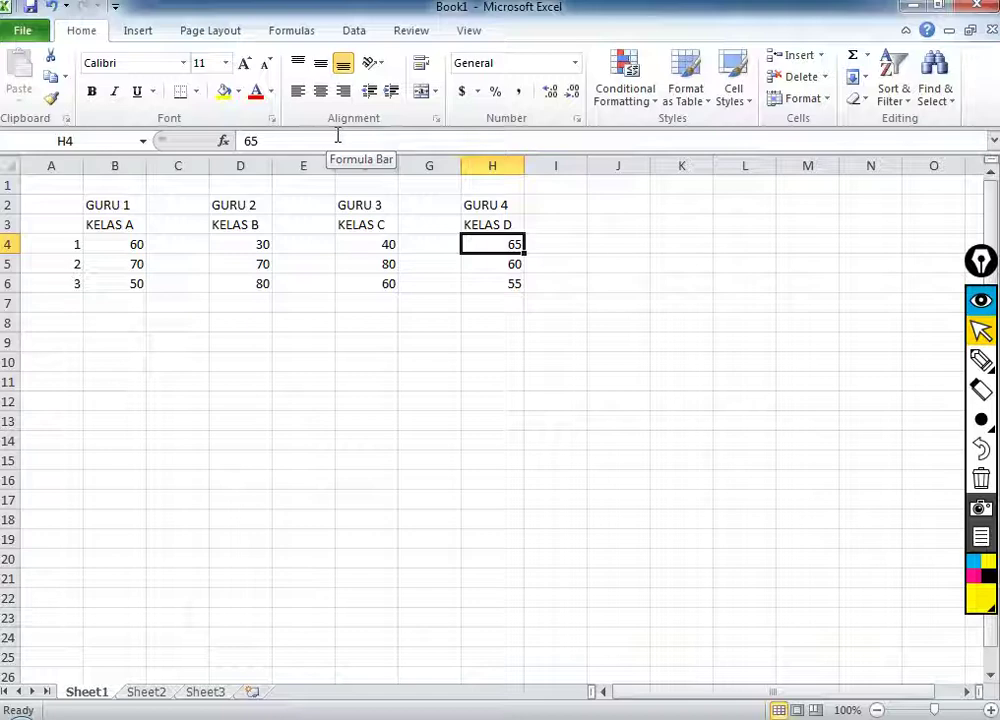
Fill the entire worksheet with white so the gridlines are hidden behind the score tables.
scroll(429, 374, "up", 1)
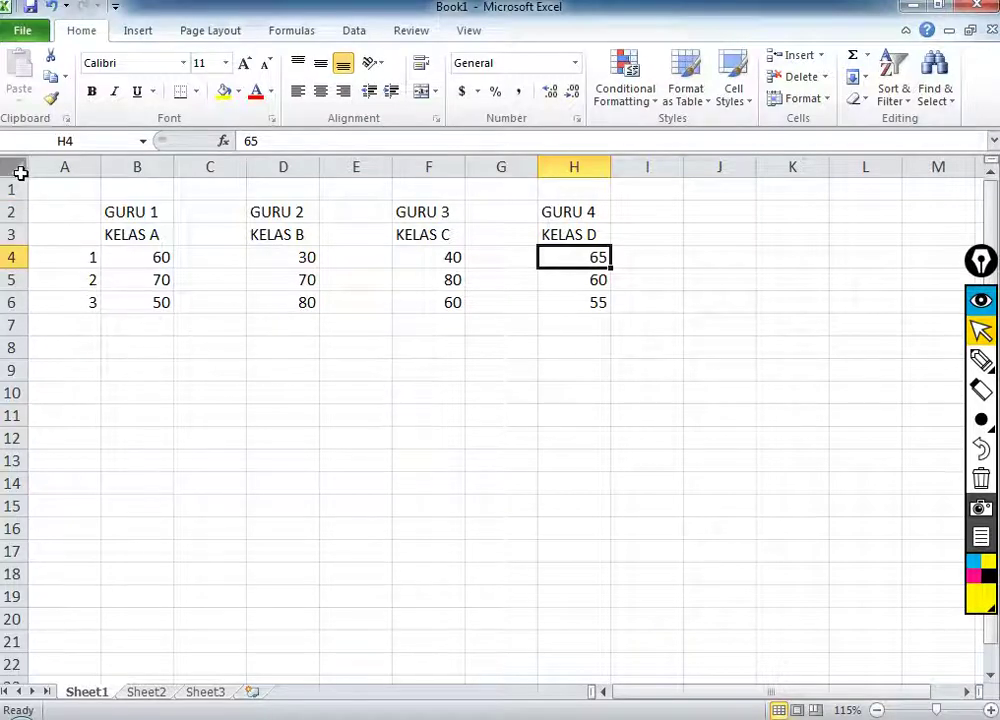
scroll(434, 437, "up", 1)
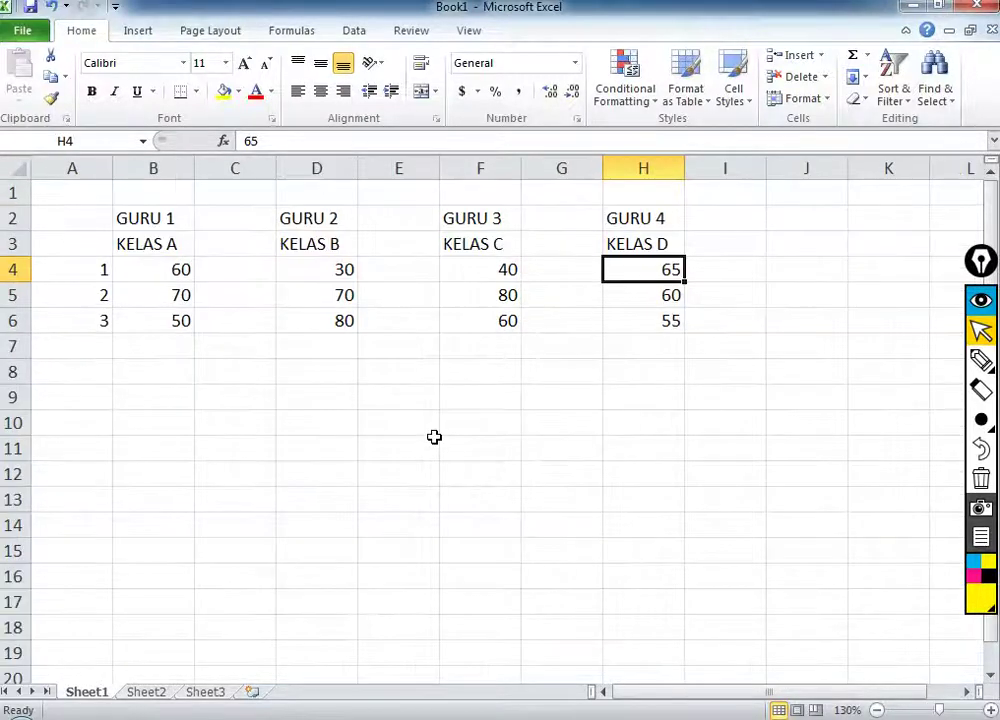
left_click(16, 168)
left_click(237, 91)
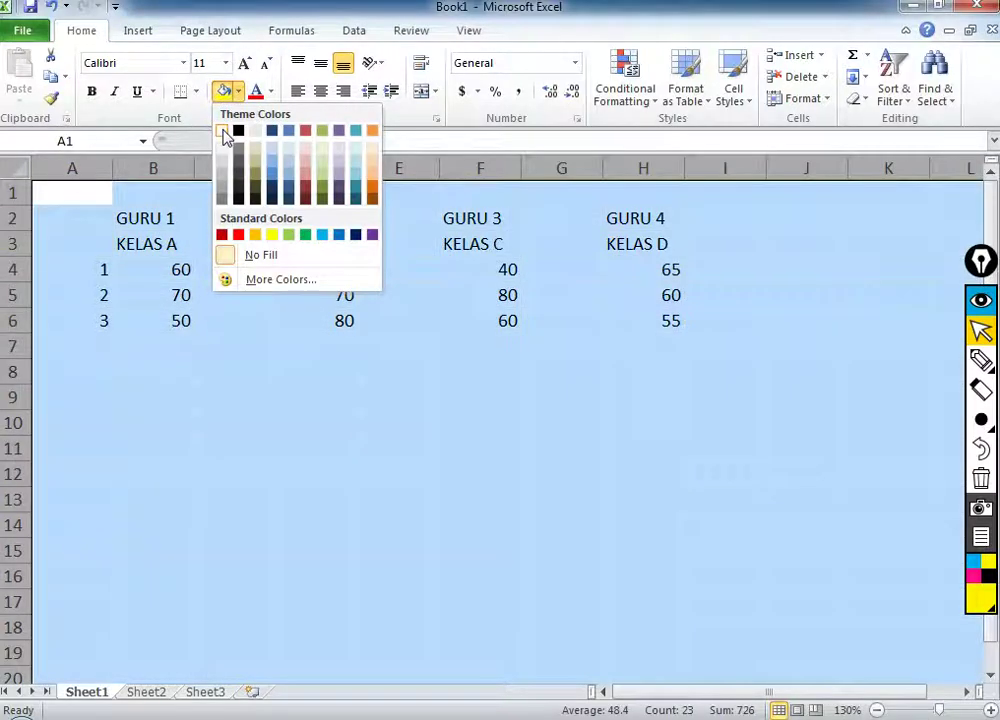
left_click(222, 131)
left_click(208, 396)
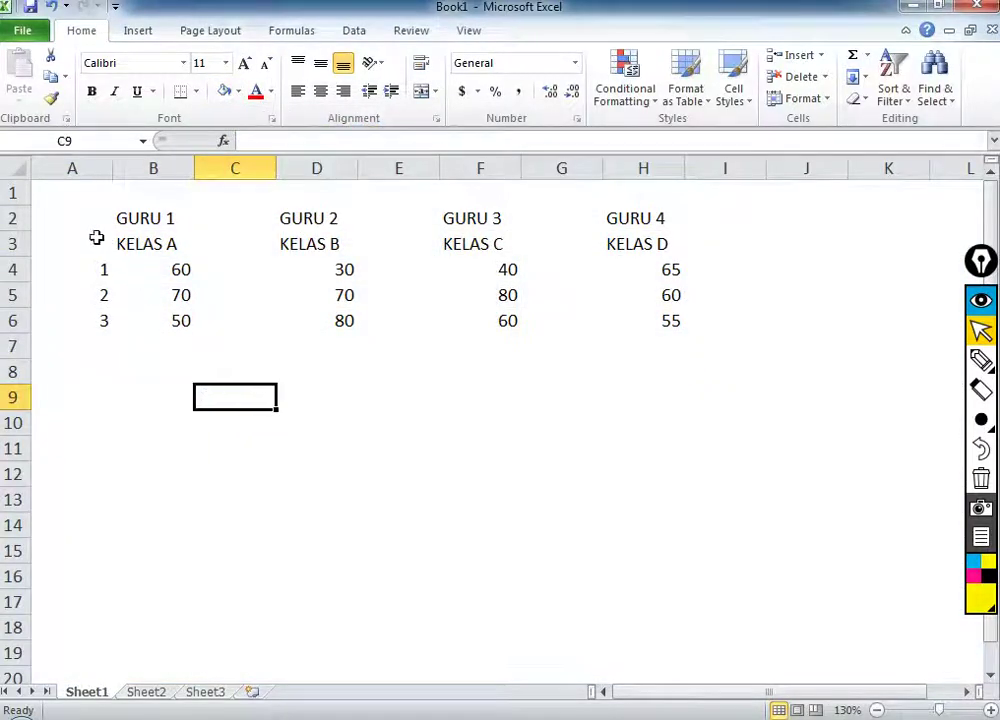
Apply All Borders to the four class tables in B3:B6, D3:D6, F3:F6 and H3:H6.
left_click_drag(125, 250, 179, 315)
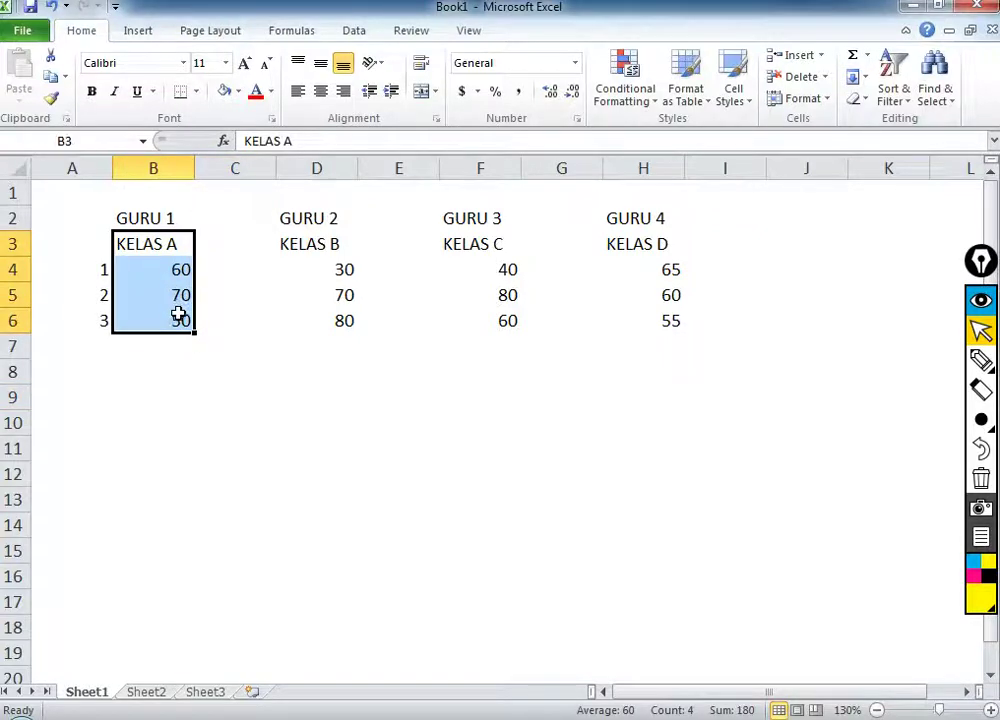
left_click(196, 91)
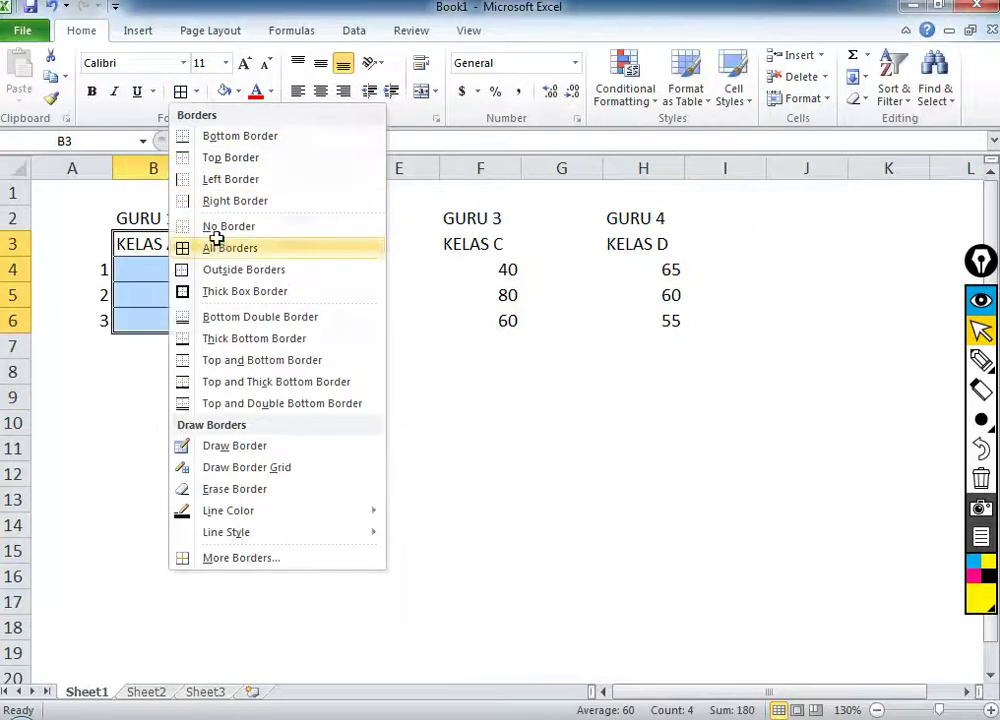
left_click(218, 248)
left_click_drag(290, 239, 331, 321)
left_click(181, 92)
left_click(487, 246)
left_click_drag(487, 246, 493, 318)
left_click(181, 92)
left_click_drag(641, 249, 663, 320)
left_click(181, 92)
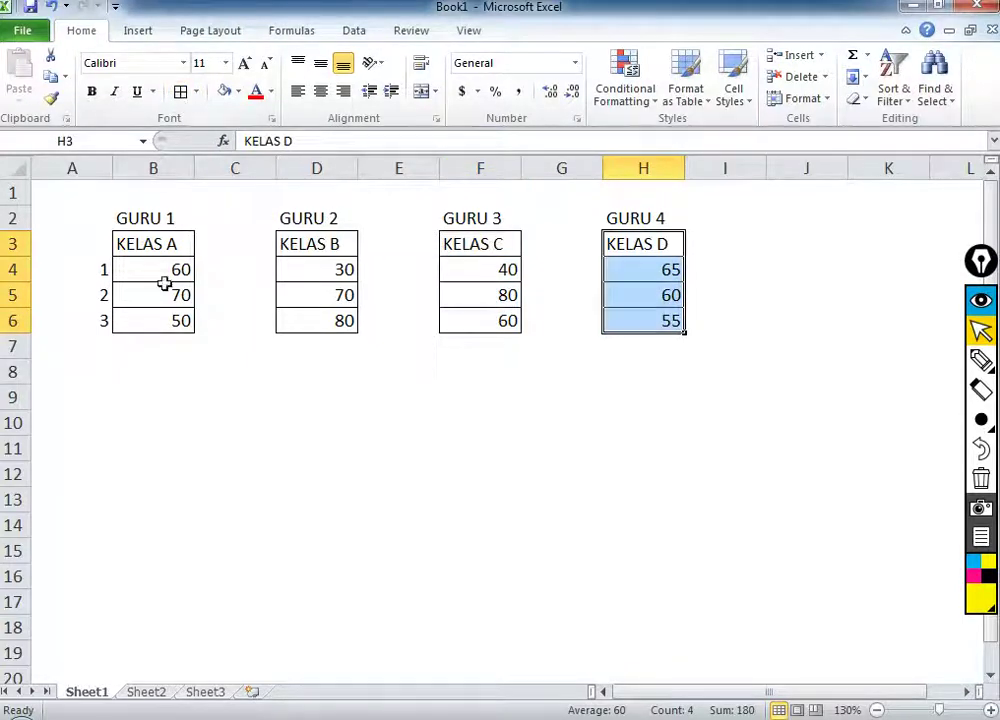
Enter the question "Apa penafsiran dari tabel-tabel diatas?" in B9 below the class tables.
left_click(123, 404)
type("aPA penaf")
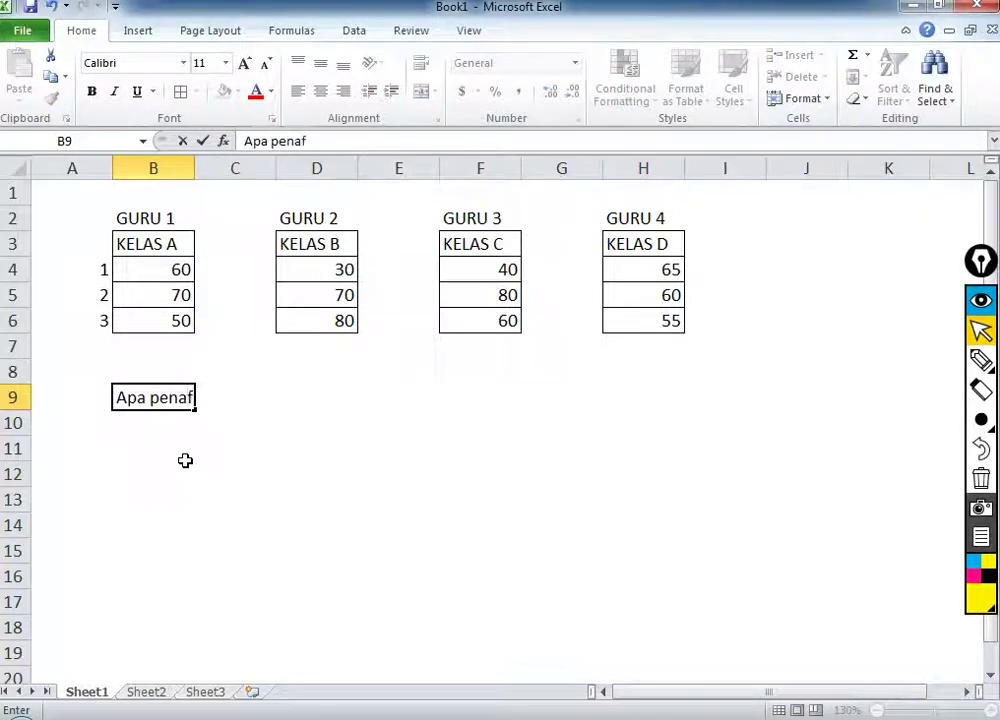
type("siran dari")
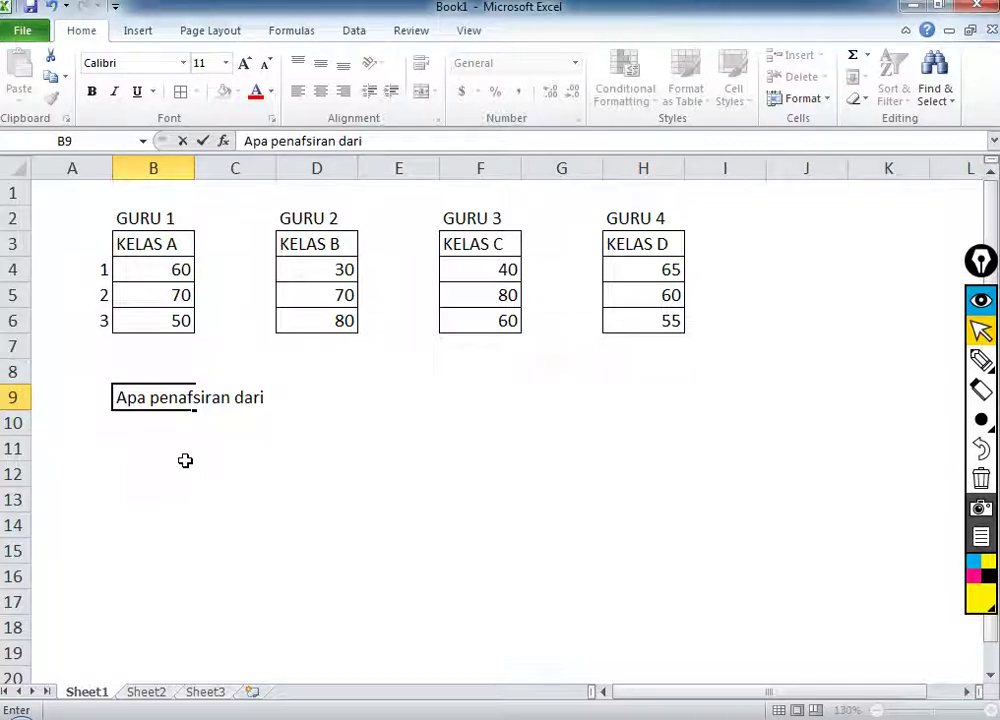
type("tabel-t")
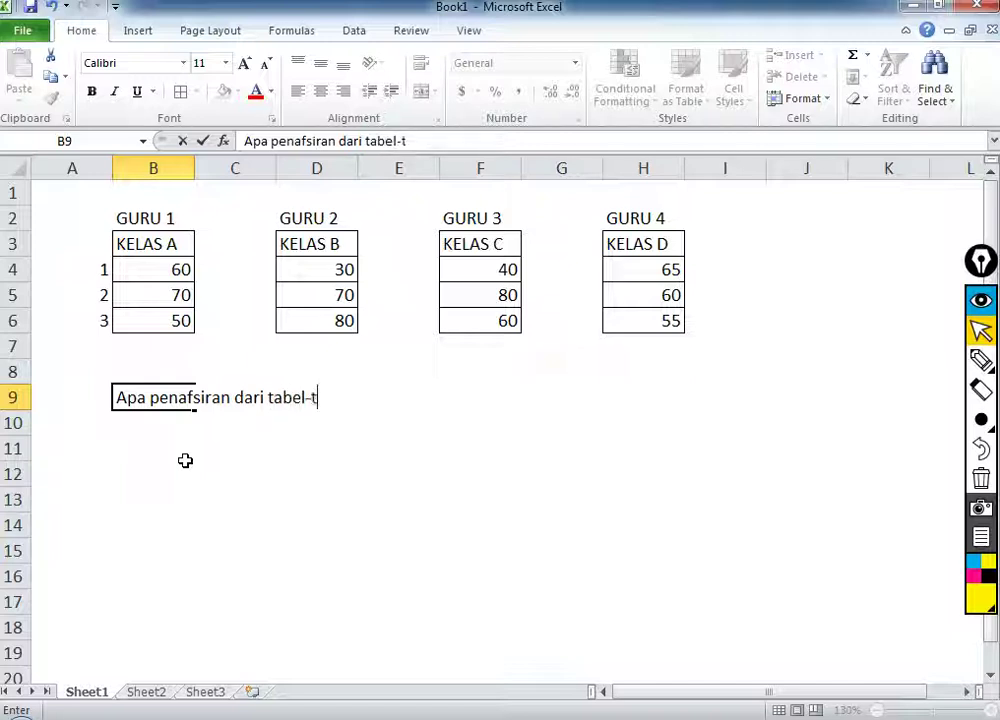
type("abel diatas")
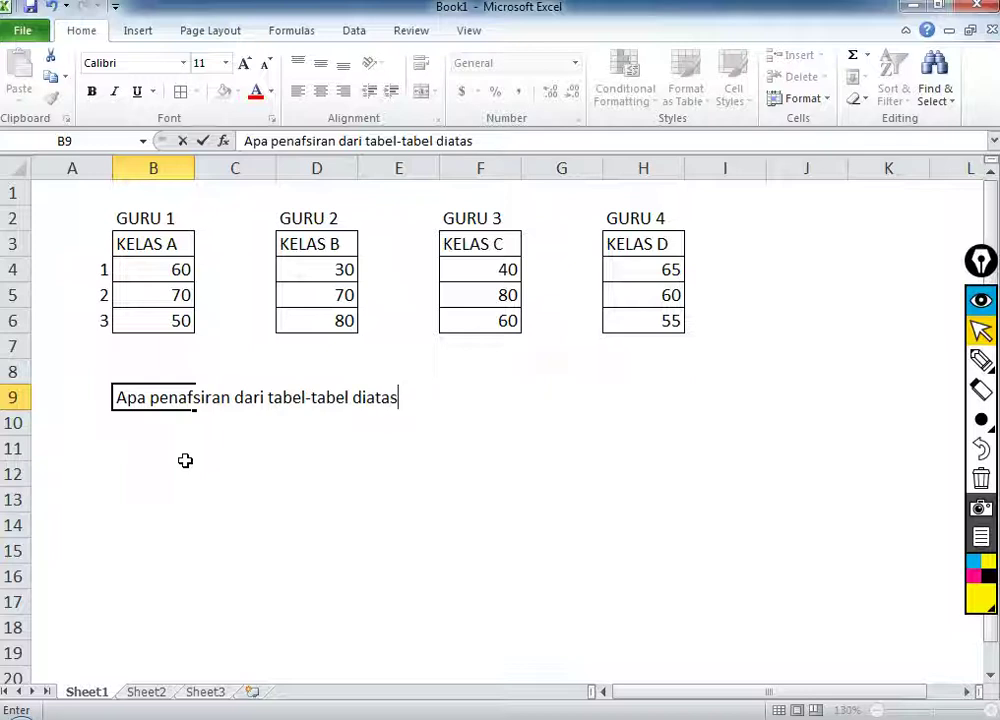
type("?")
key("Return")
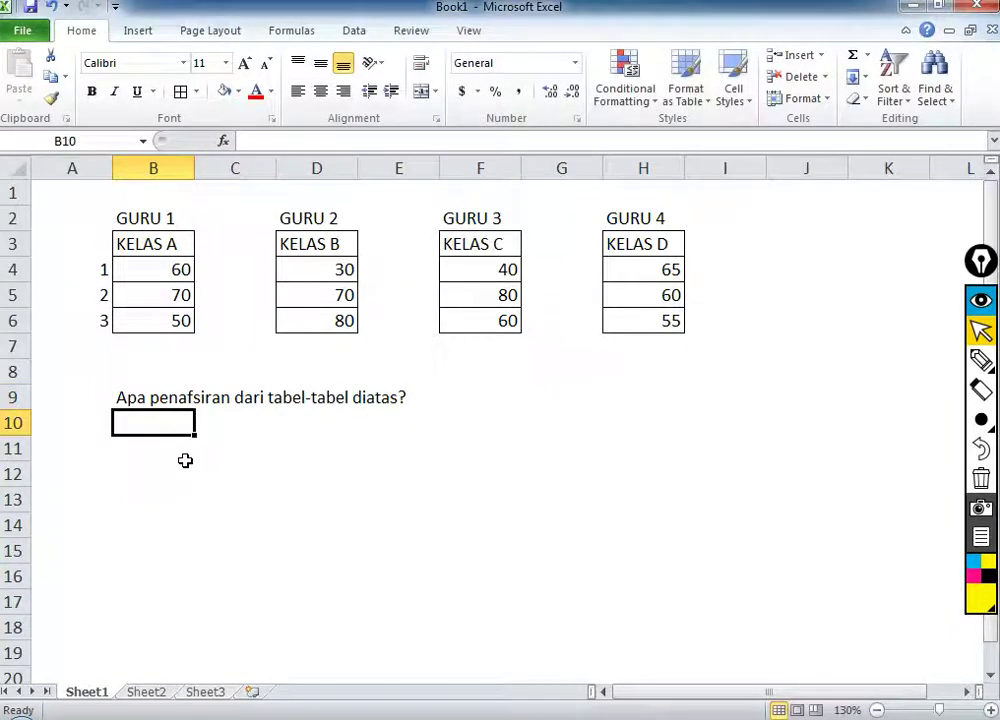
Enter the second question "Apa kesimpulan anda dari data diatas?" in B10.
type("Apa kesi")
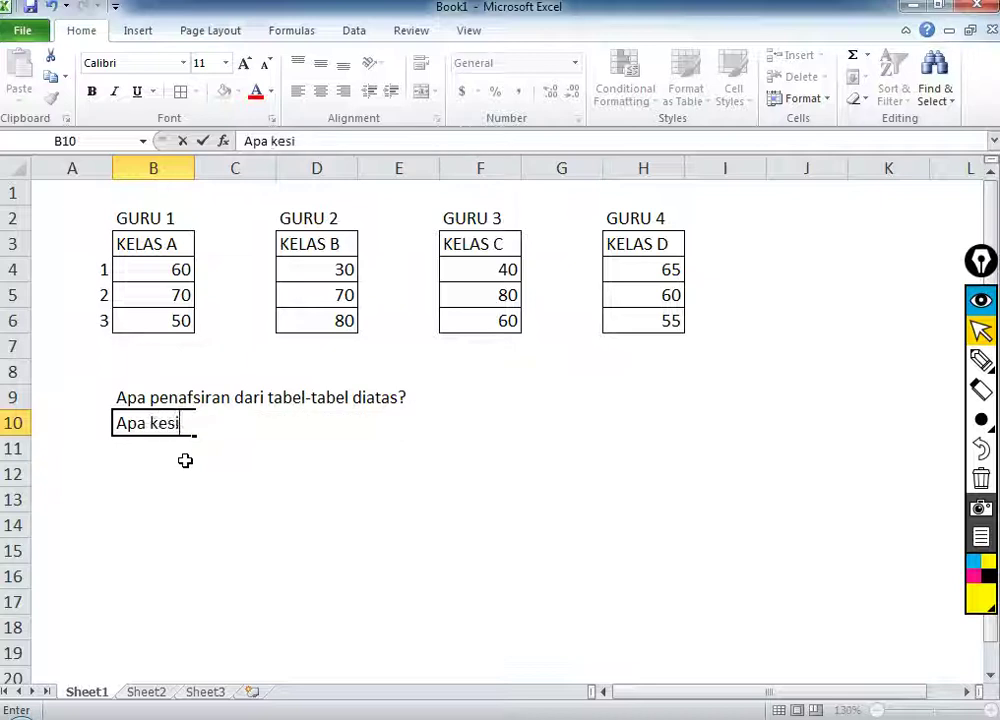
type("mpulan ad")
key("BackSpace")
type("nda")
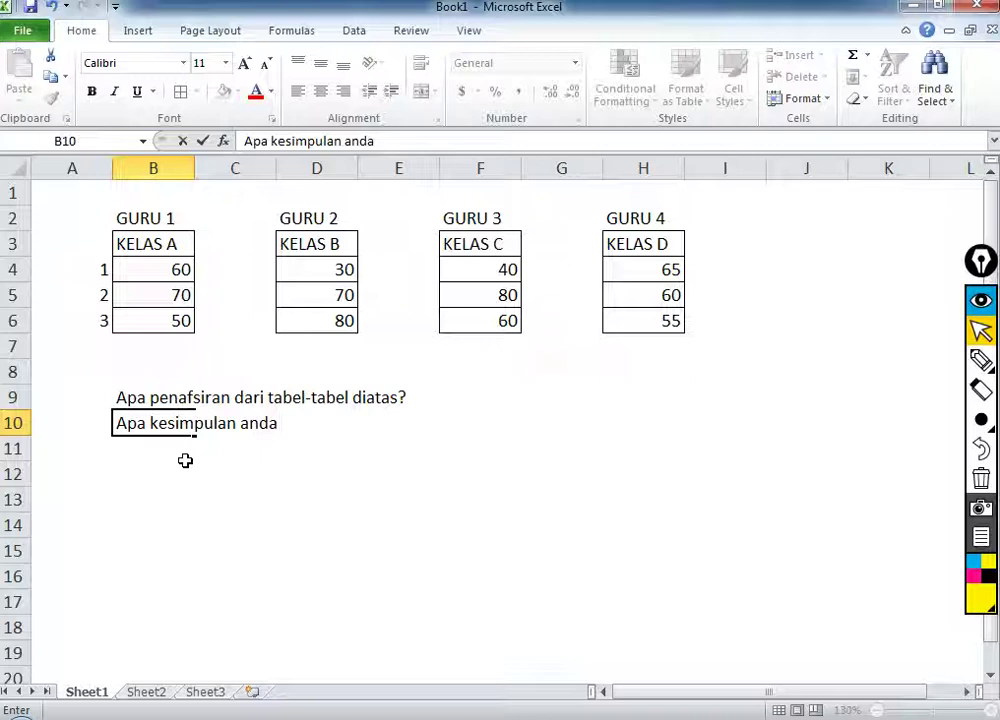
type("dari d")
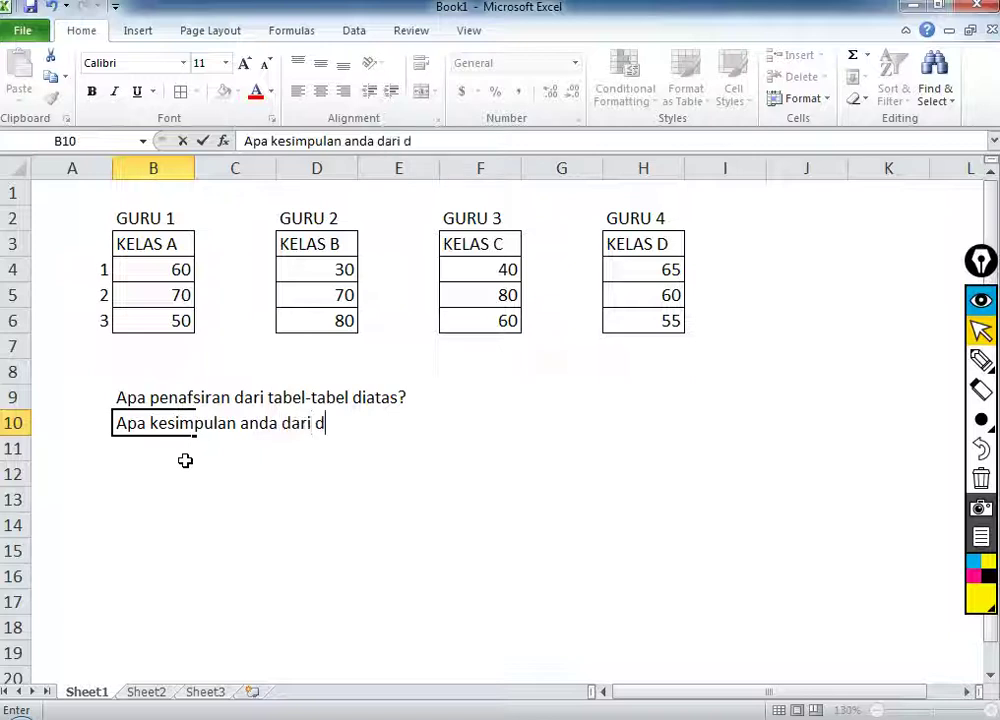
type("ata diatas")
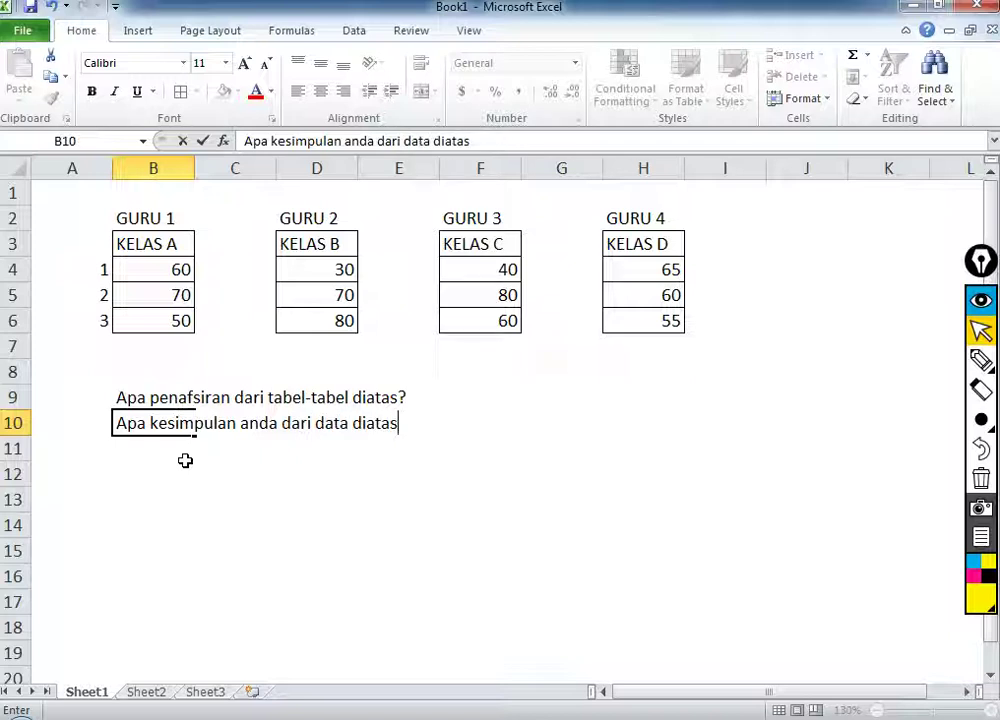
type("?")
left_click(129, 216)
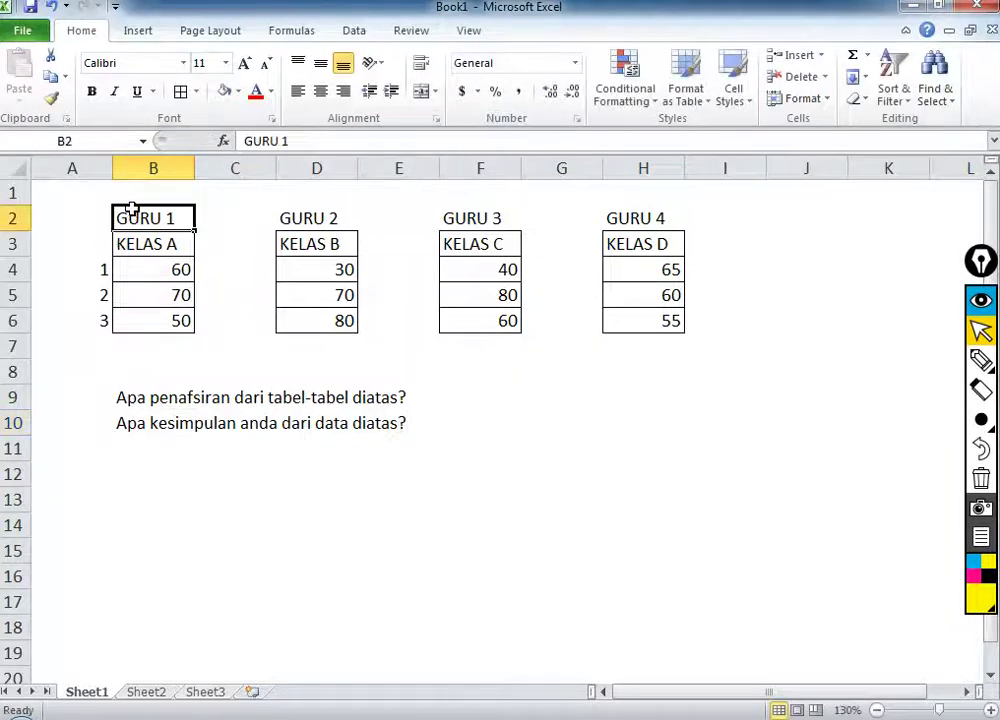
Insert a blank row above row 1 to make room for a title over the tables.
right_click(12, 191)
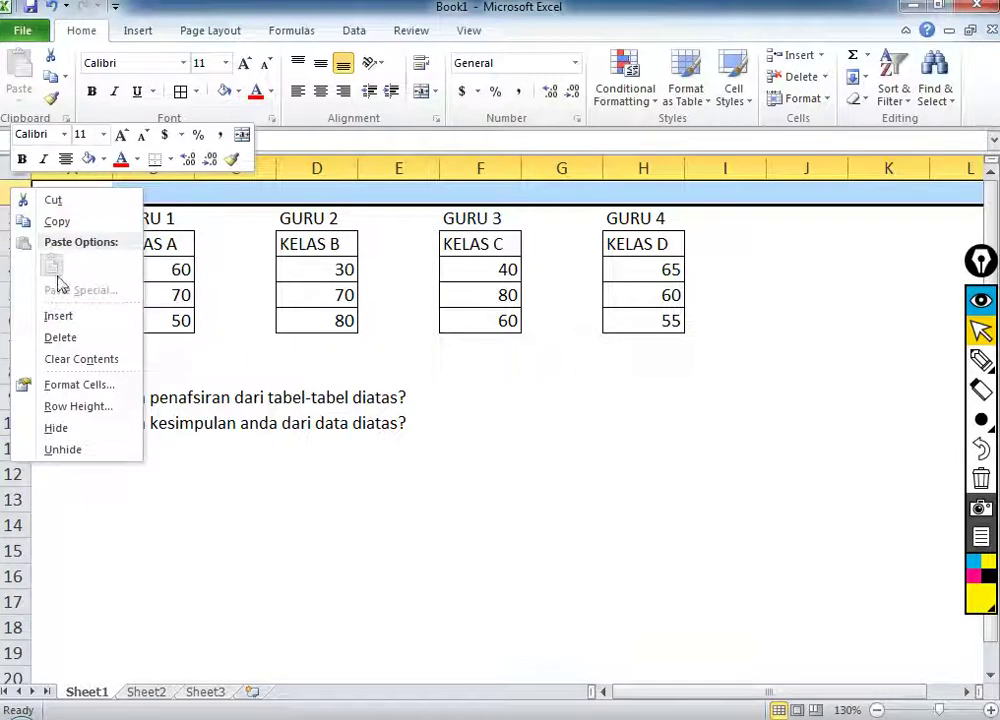
left_click(72, 314)
left_click(105, 192)
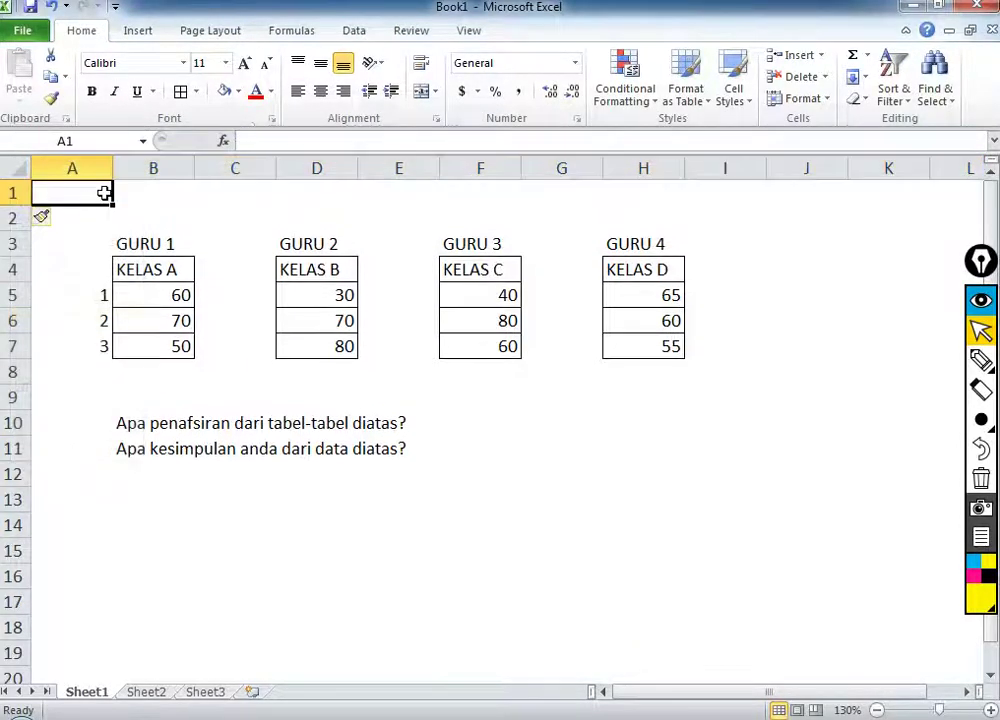
Enter the title "Nilai hasil ujian, soal sama, guru berbeda, cara mengajar berbeda, asumsi kemampuan siswa sama / homogen" in B1.
left_click(127, 193)
type("Nil")
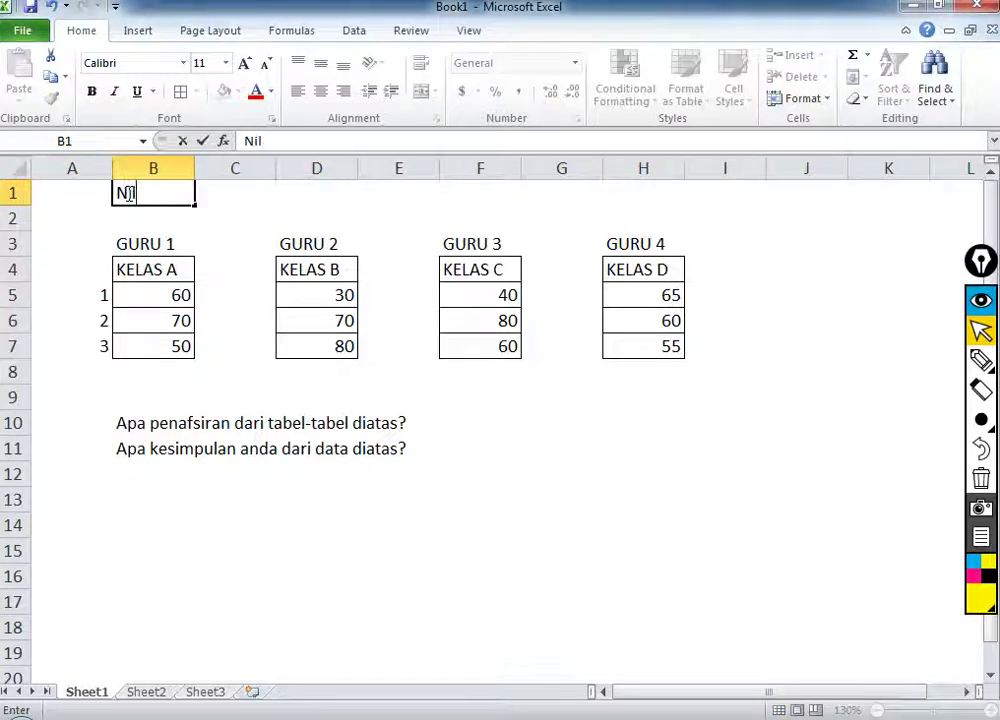
type("ai hasi")
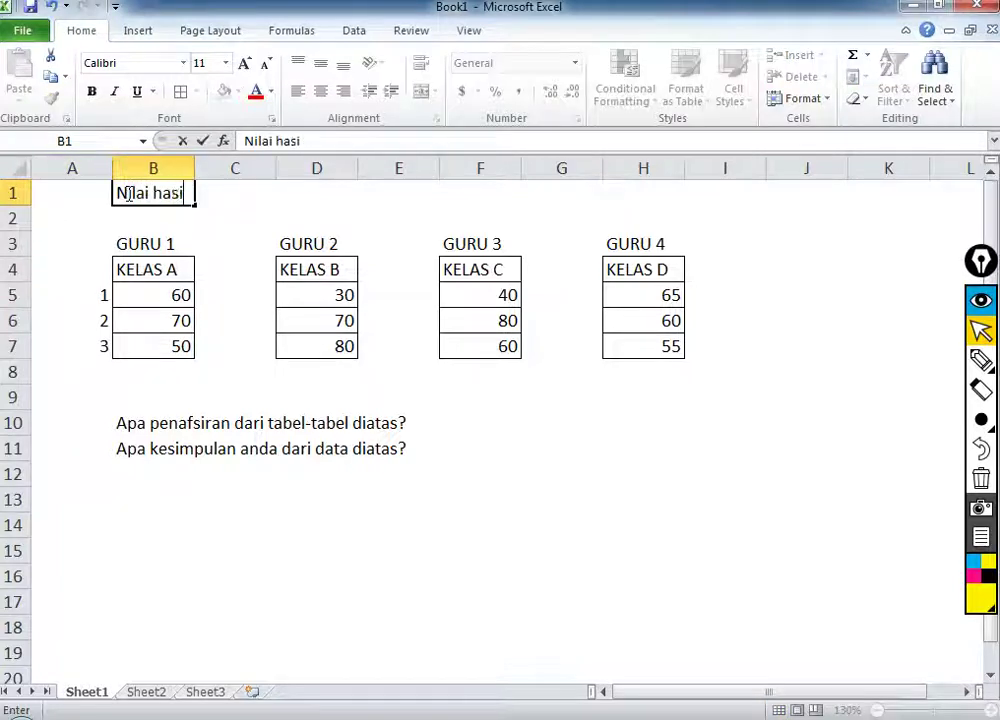
type("l ujian")
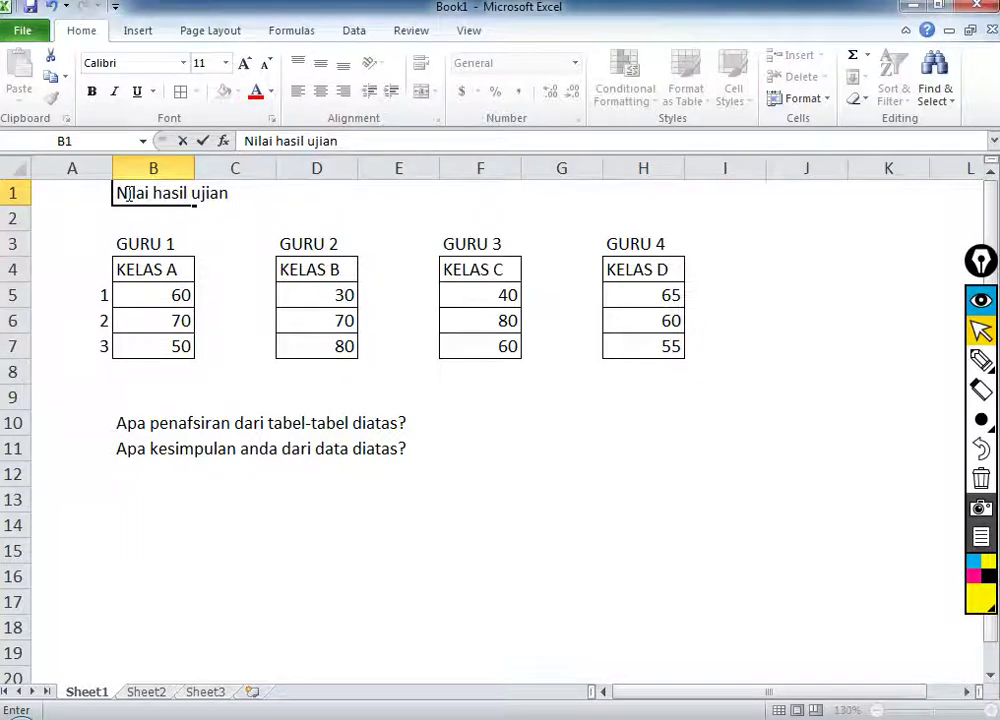
type(", soal sa")
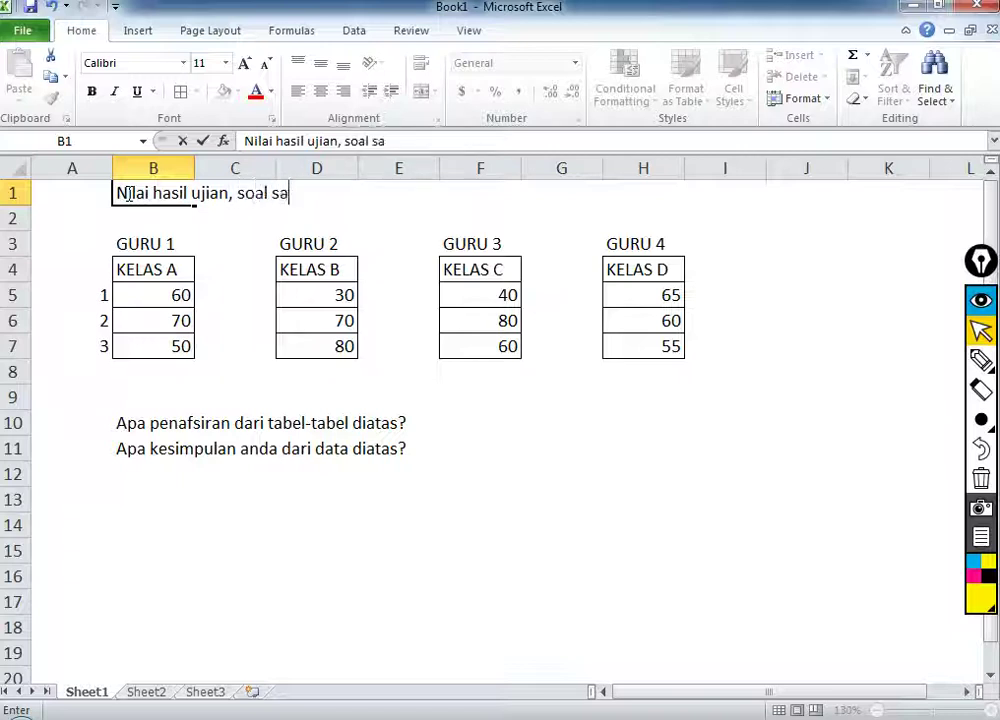
type("ma, guru ")
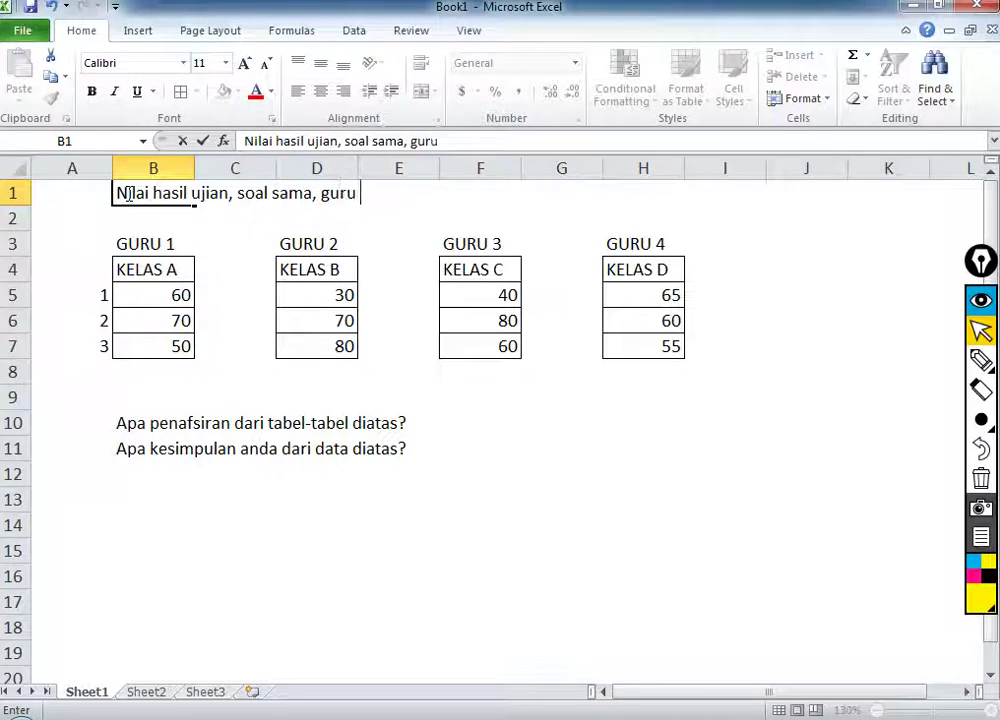
type("berbeda")
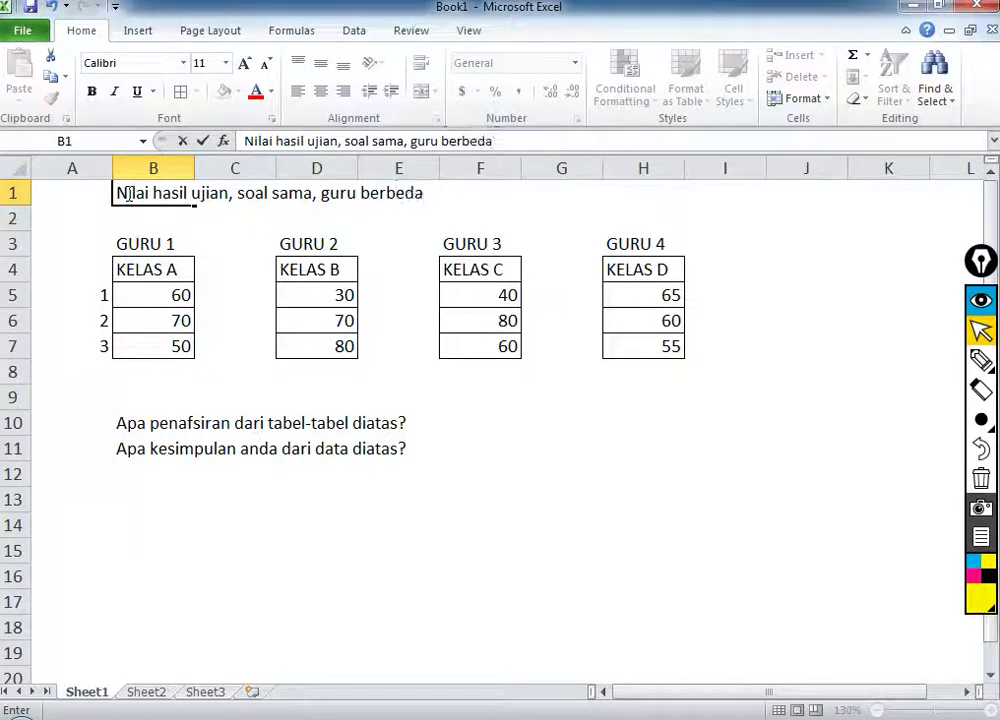
type(", cara m")
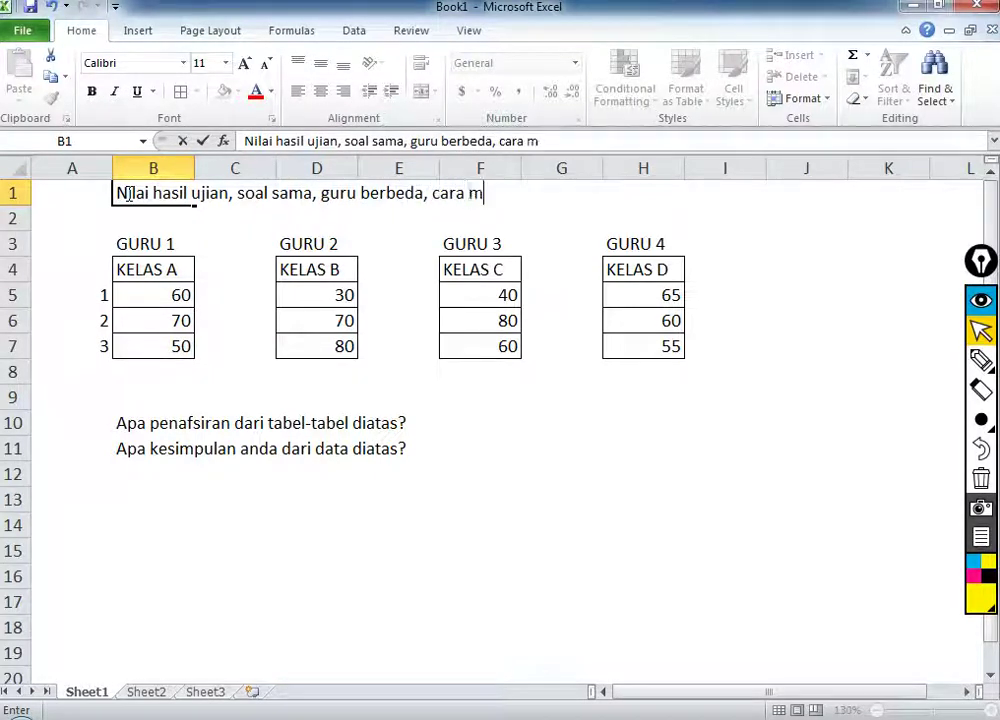
type("engajar berbe")
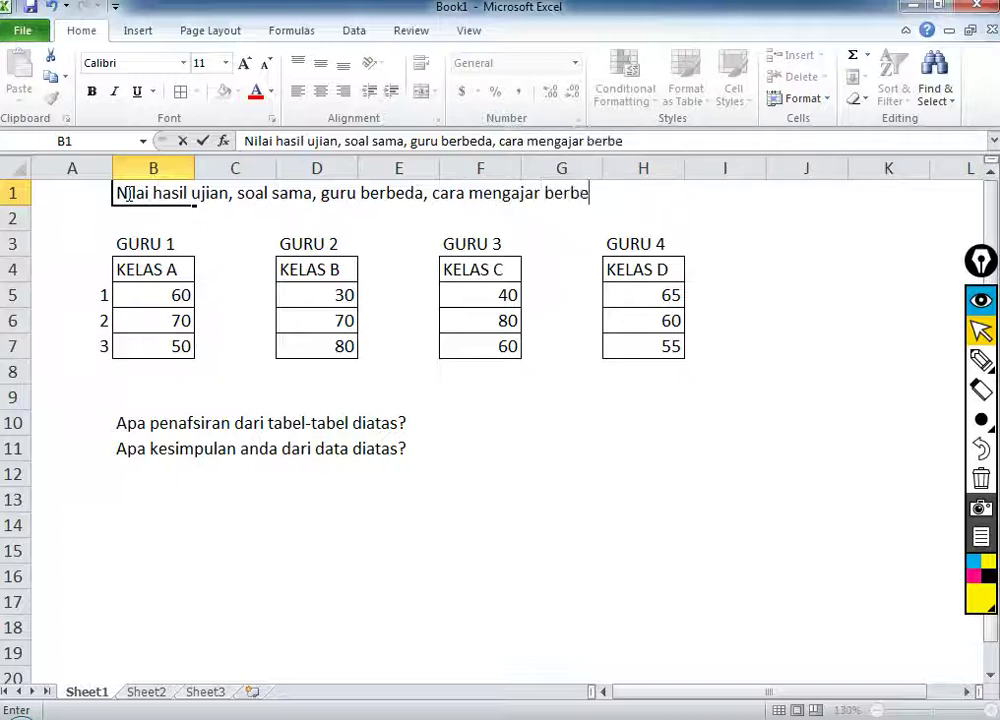
type("da, kem")
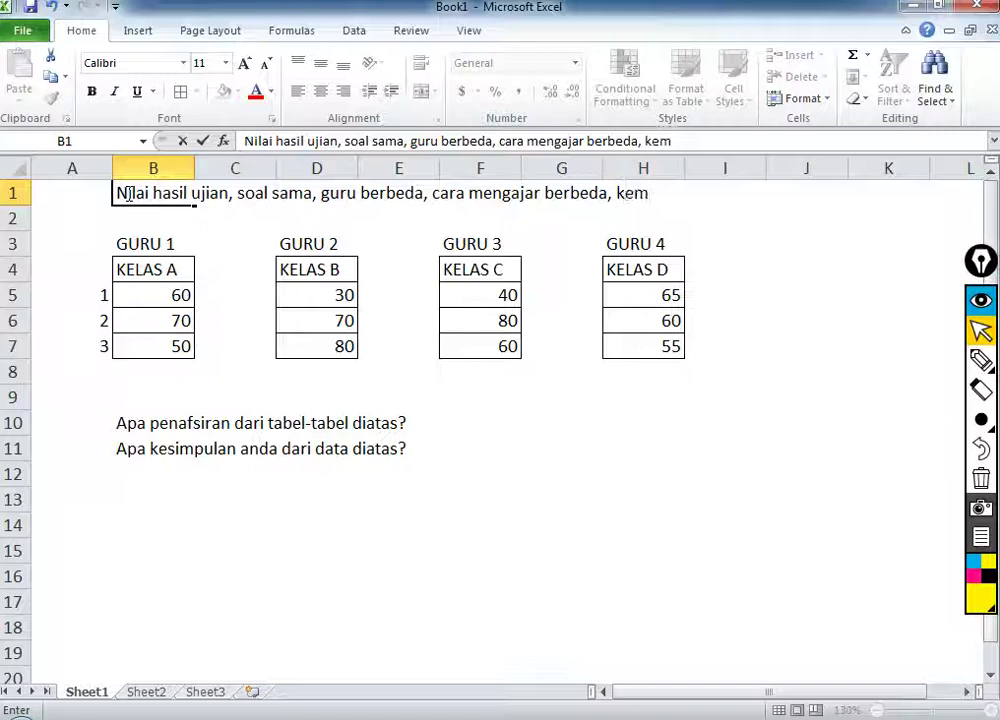
key("BackSpace")
key("BackSpace")
key("BackSpace")
type("asumsi k")
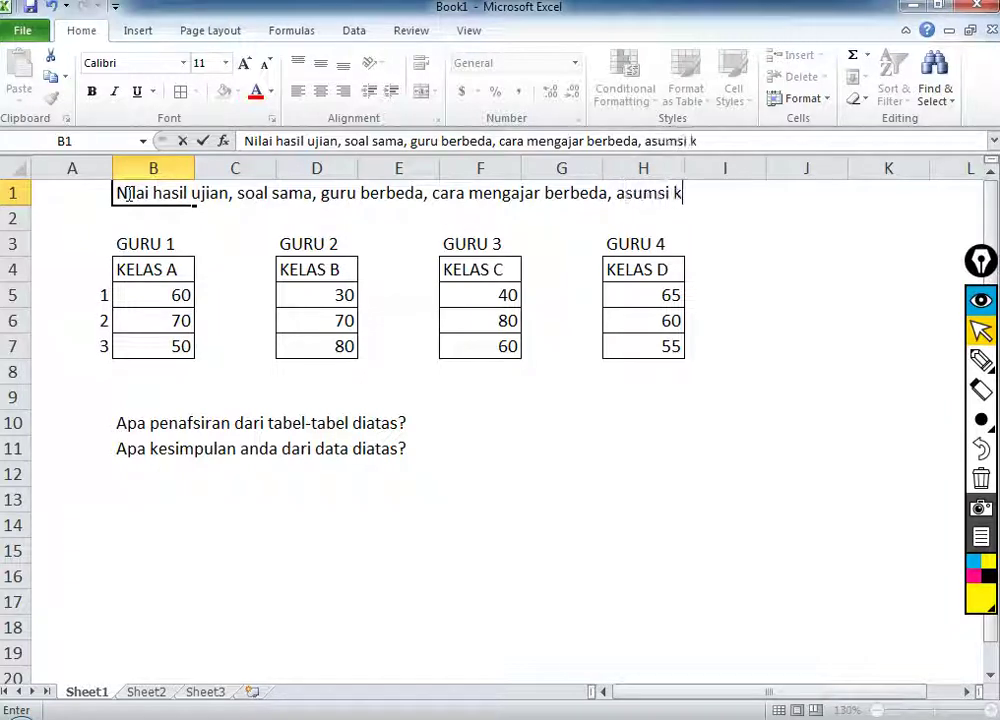
type("emampuan sis")
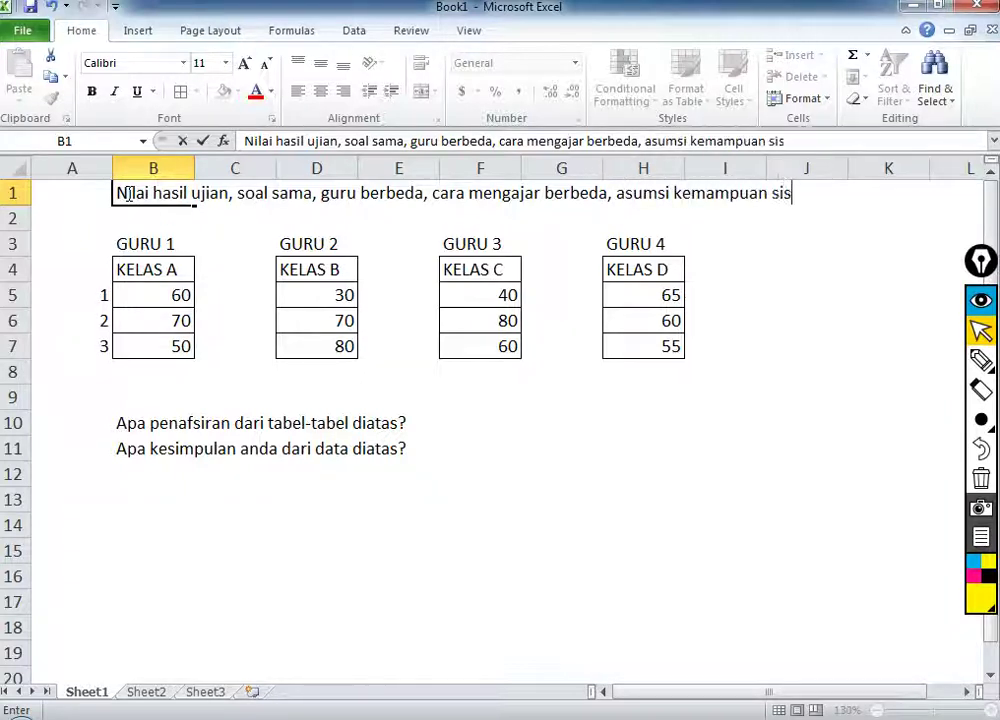
type("wa sama")
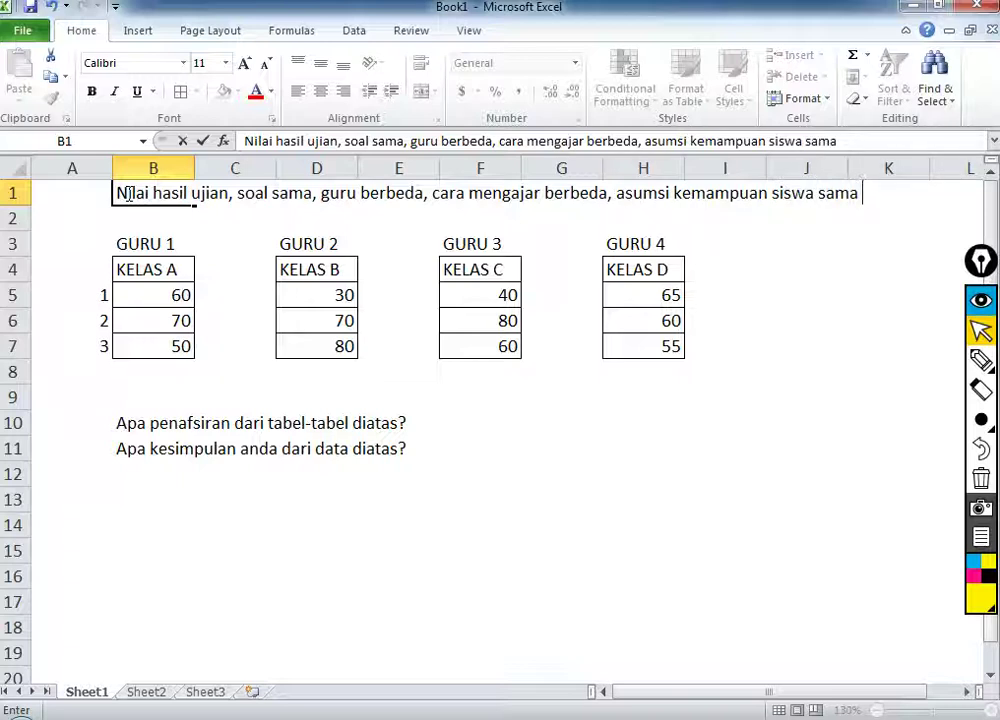
type(" / homogen")
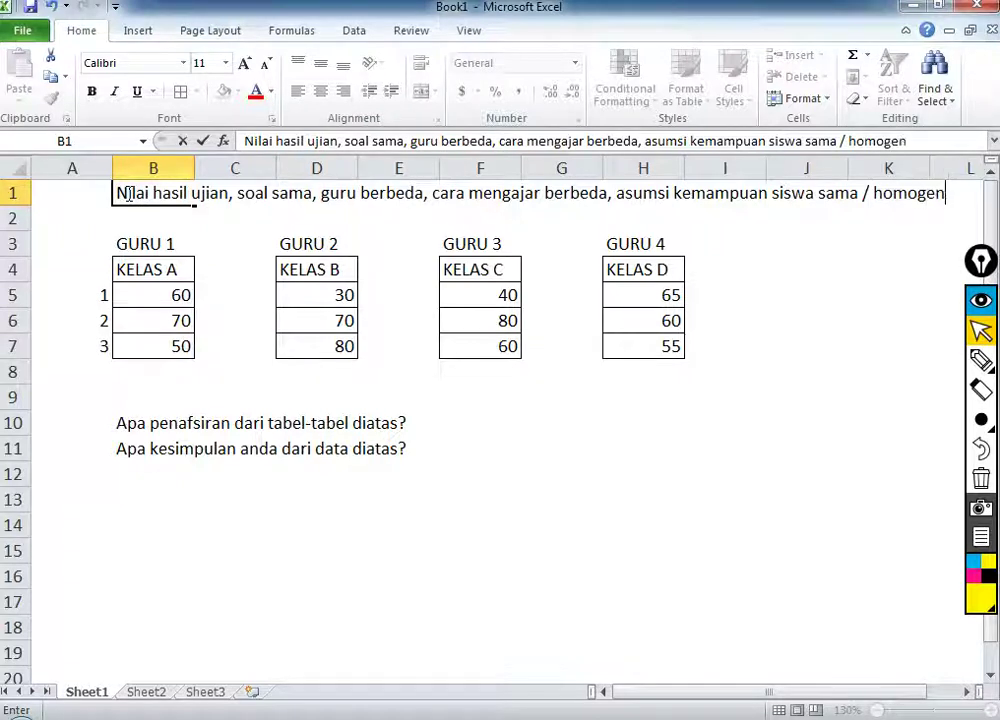
key("Return")
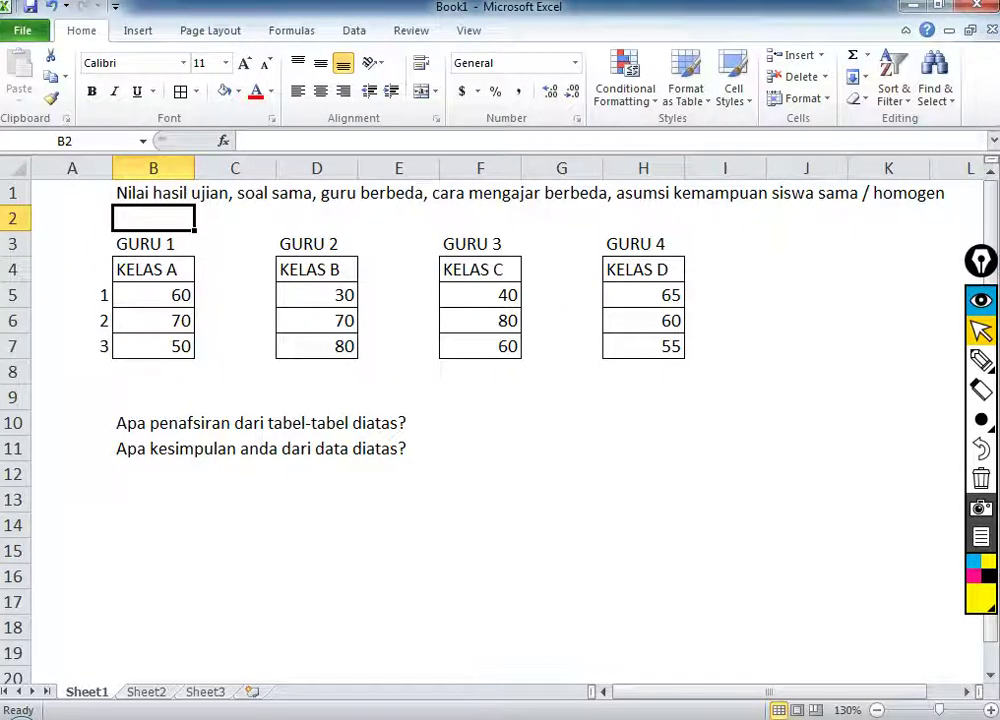
key("alt+Tab")
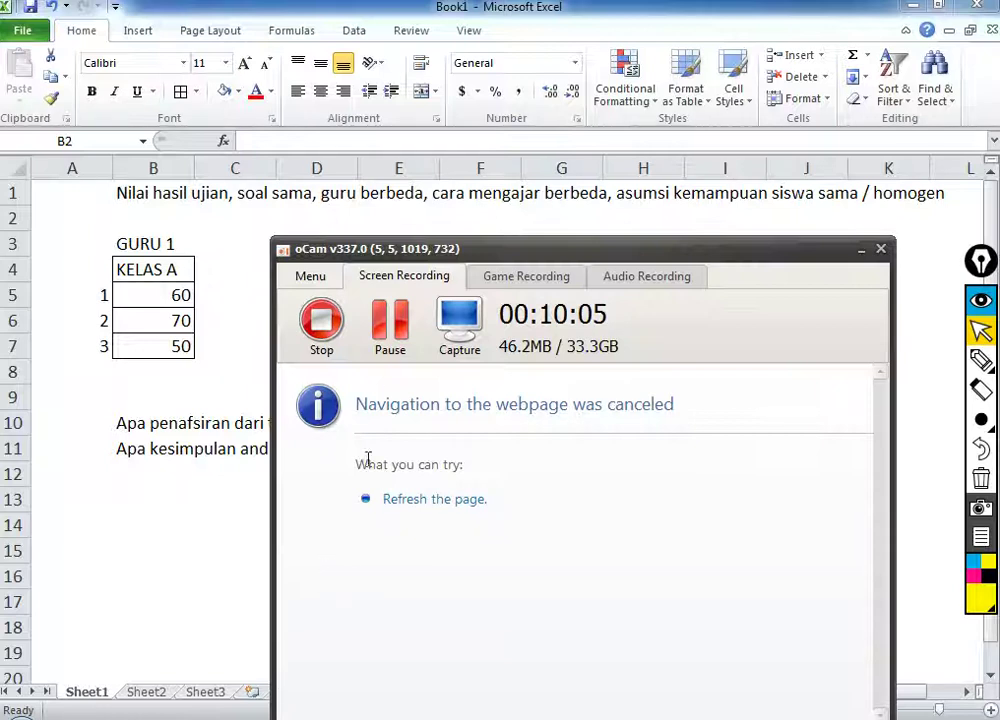
left_click(390, 350)
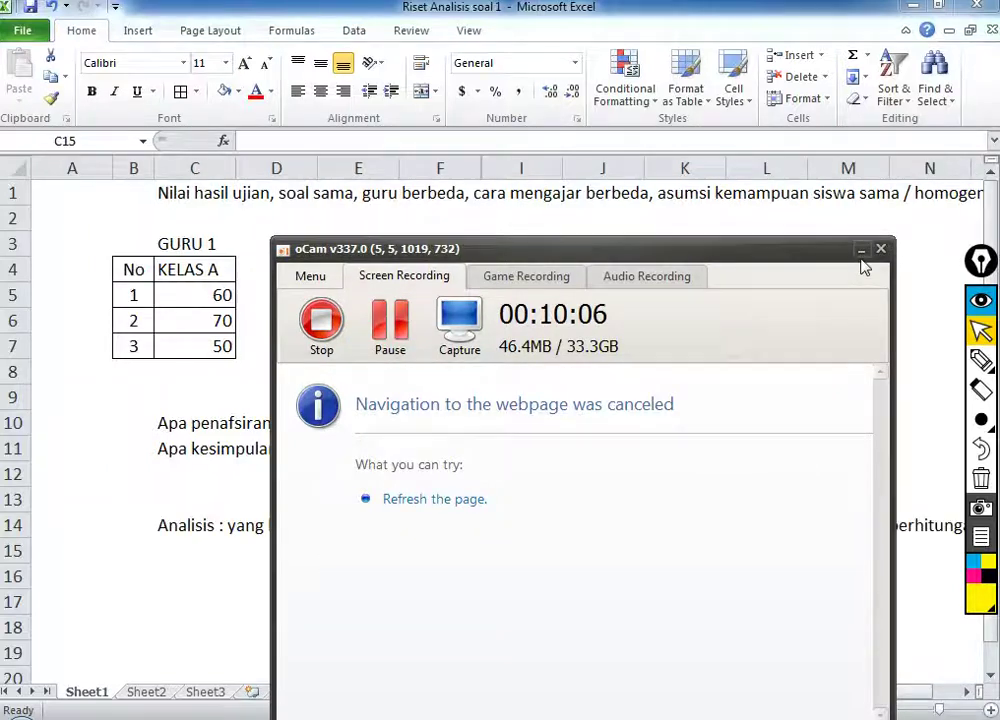
left_click(862, 249)
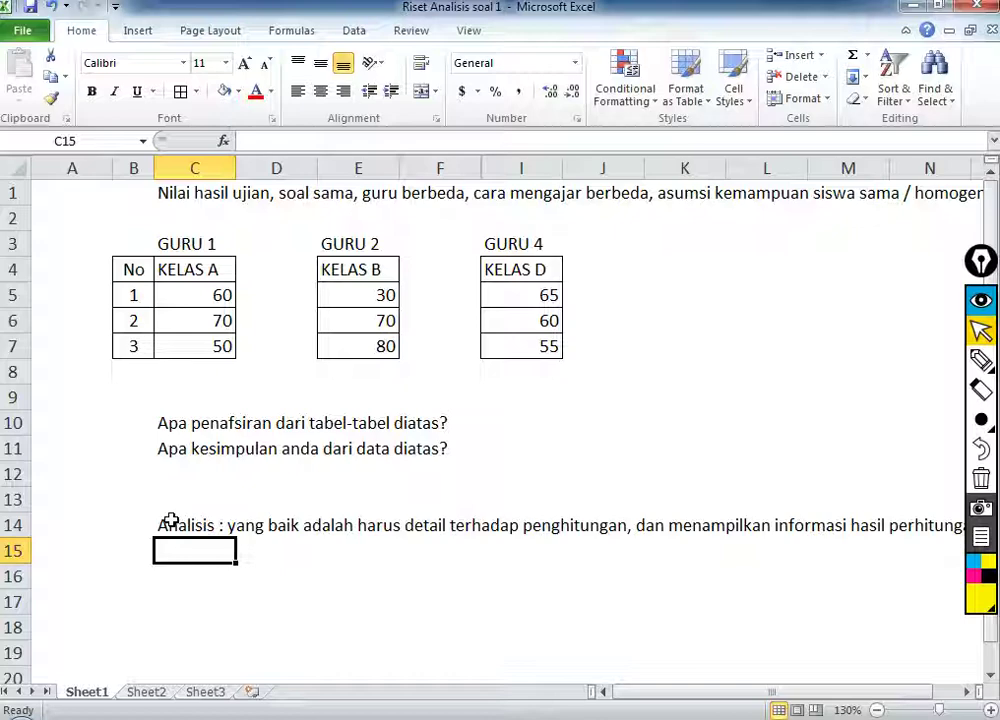
left_click(338, 719)
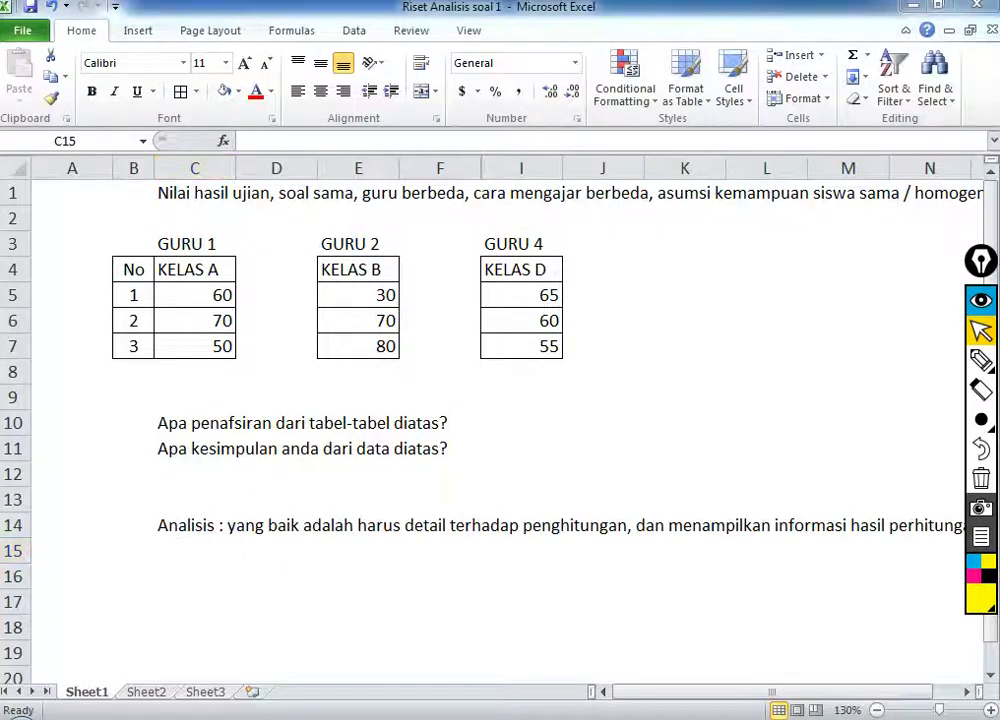
left_click(390, 335)
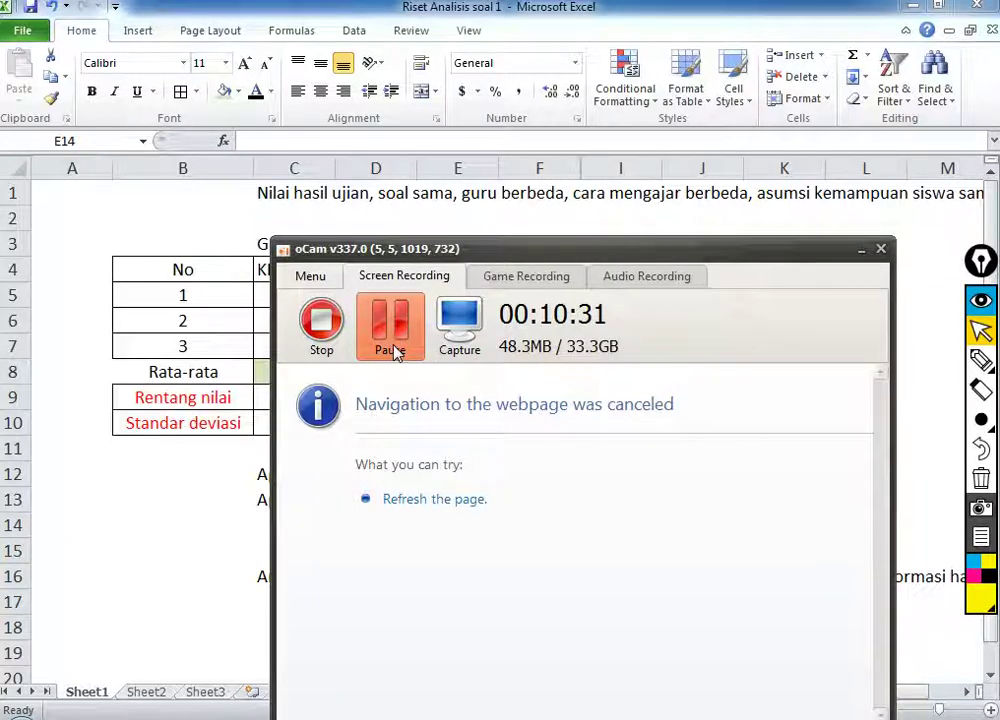
left_click(860, 249)
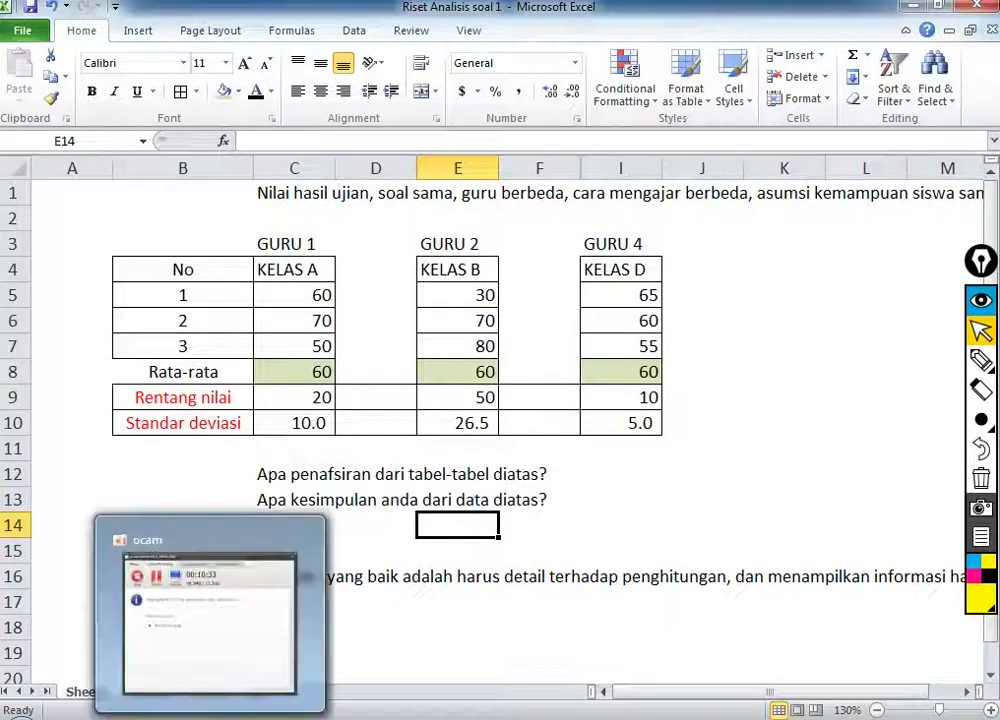
left_click(225, 715)
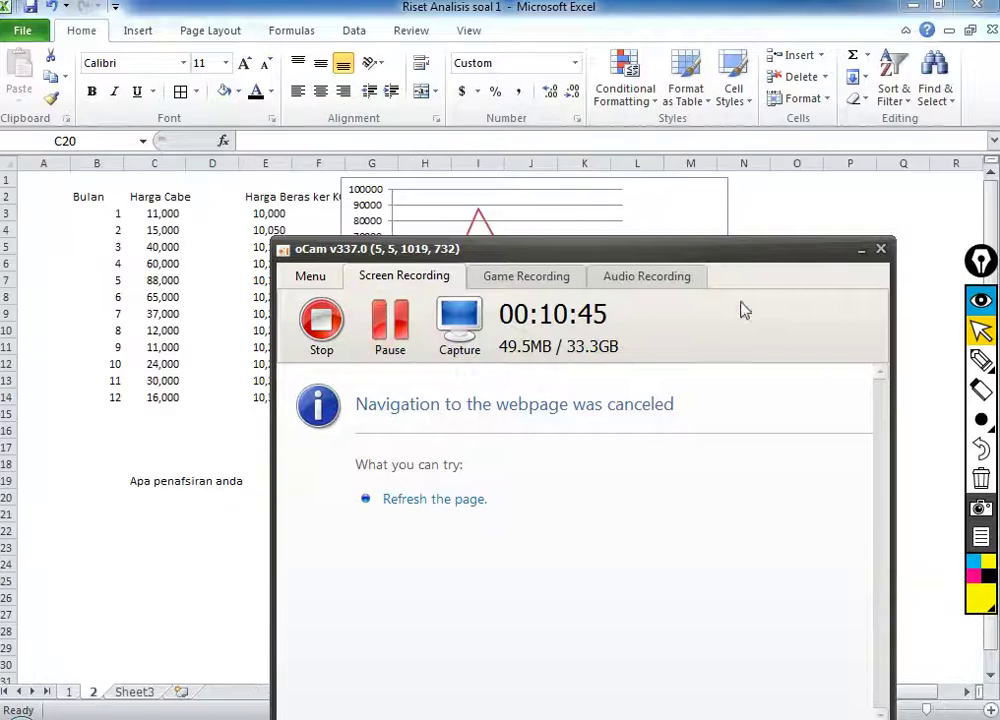
left_click(862, 250)
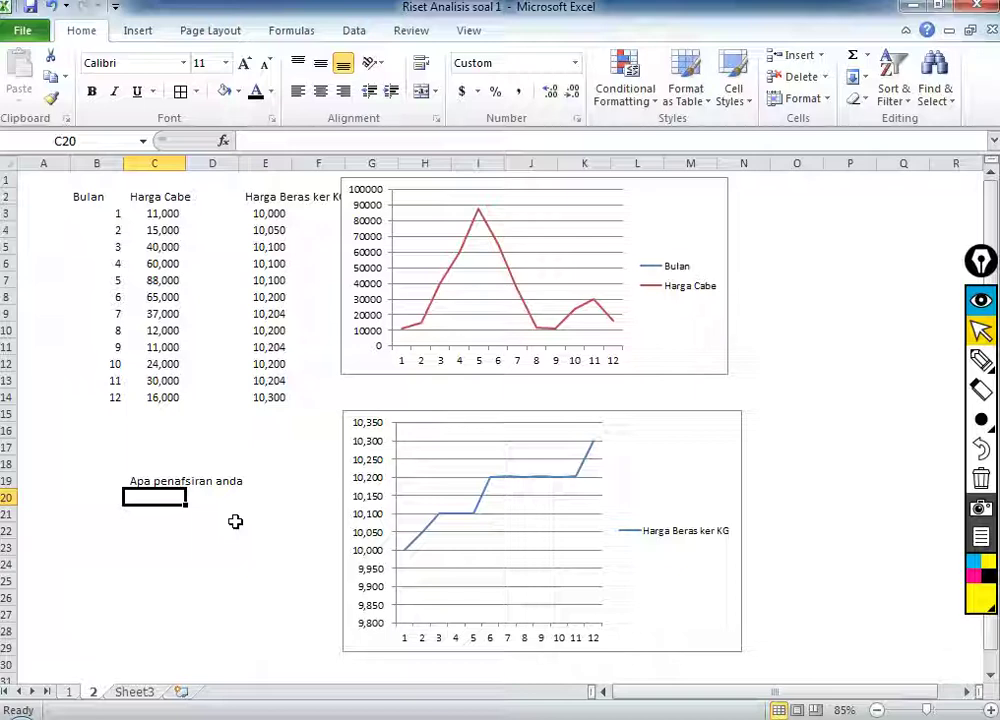
On sheet 1, insert two blank rows between the "Rata-rata" and "Rentang nilai" rows.
left_click(67, 693)
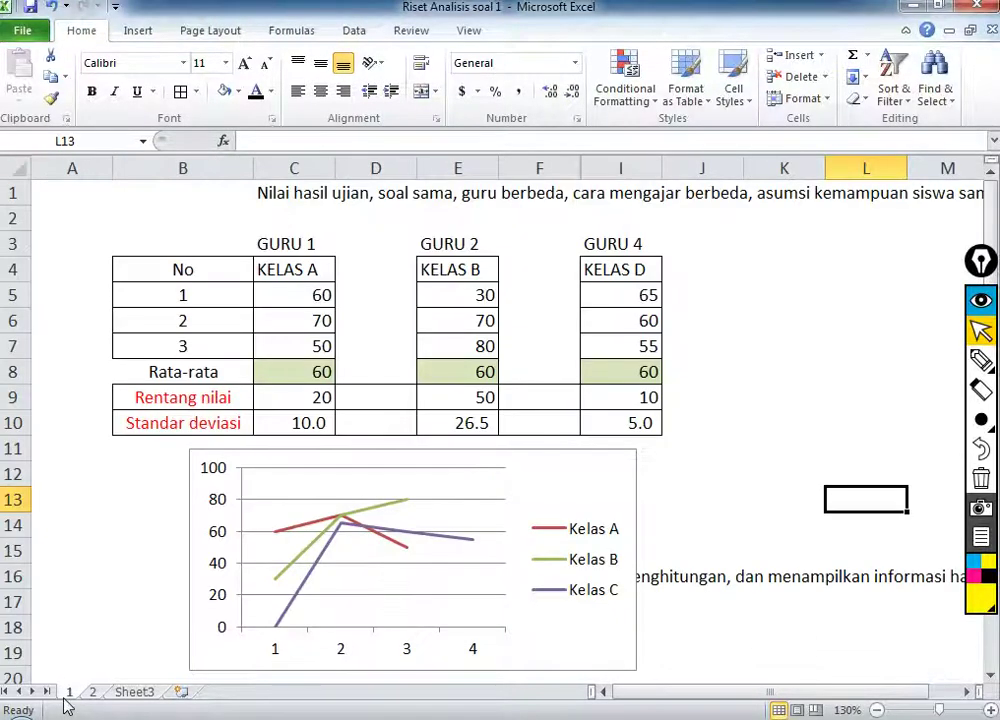
left_click(12, 397)
right_click(12, 397)
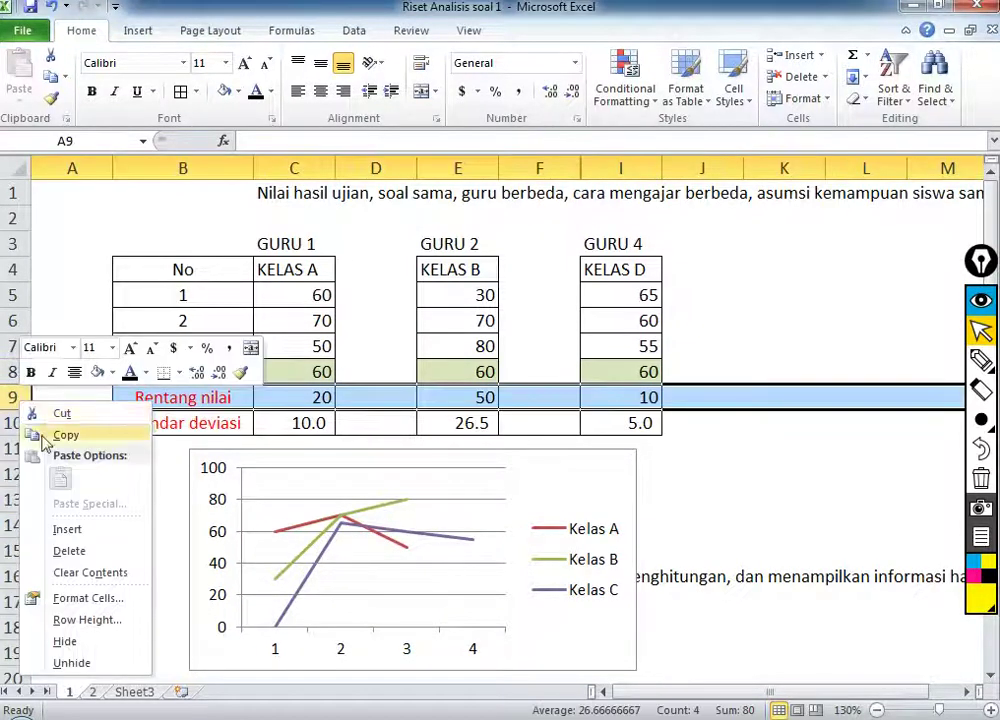
left_click(67, 529)
right_click(13, 396)
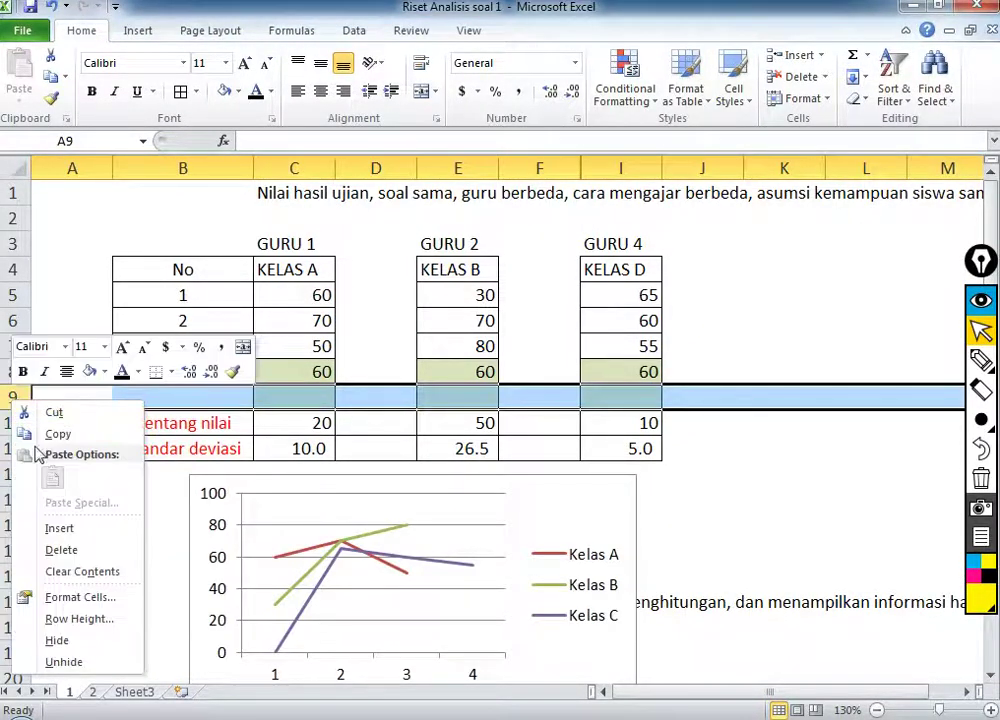
left_click(63, 531)
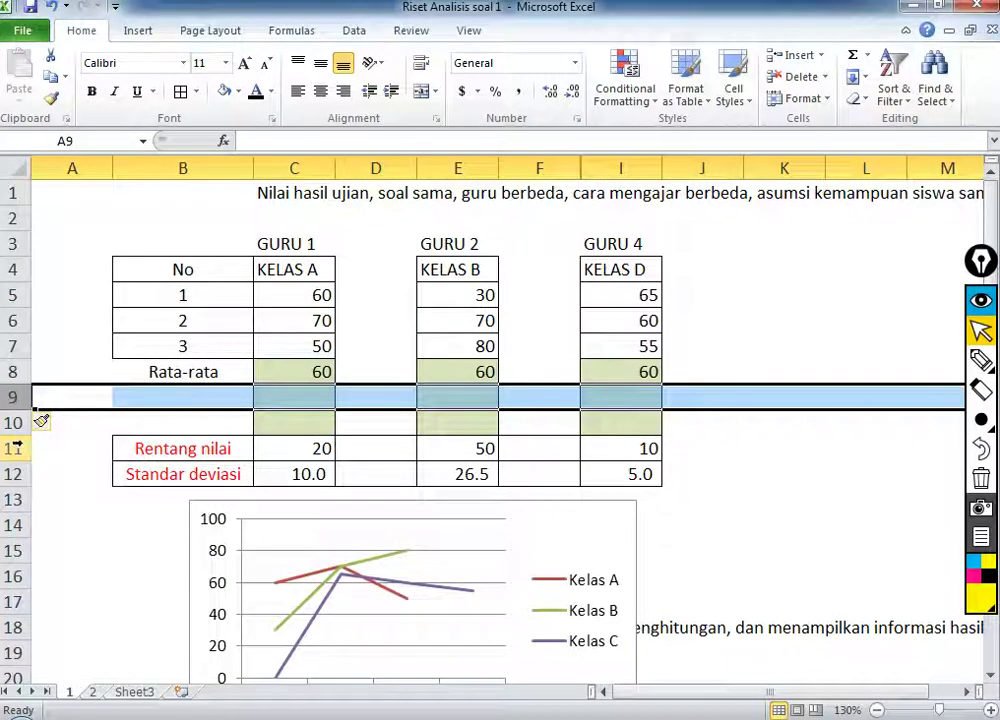
Select the two new blank rows 9 and 10 to adjust their cell fill.
left_click_drag(15, 397, 15, 422)
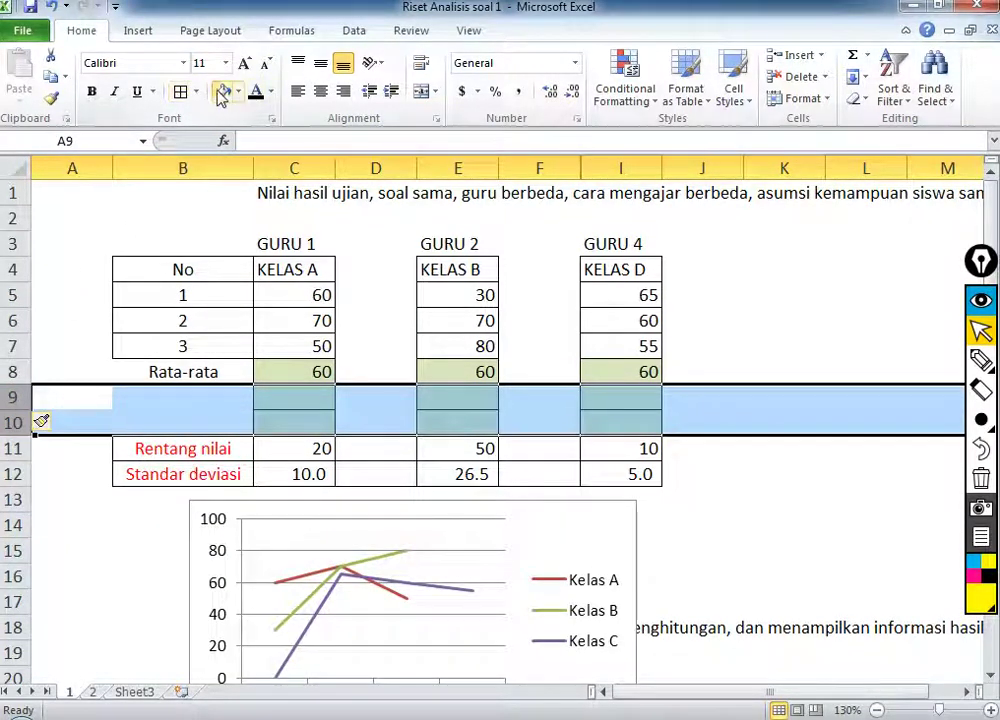